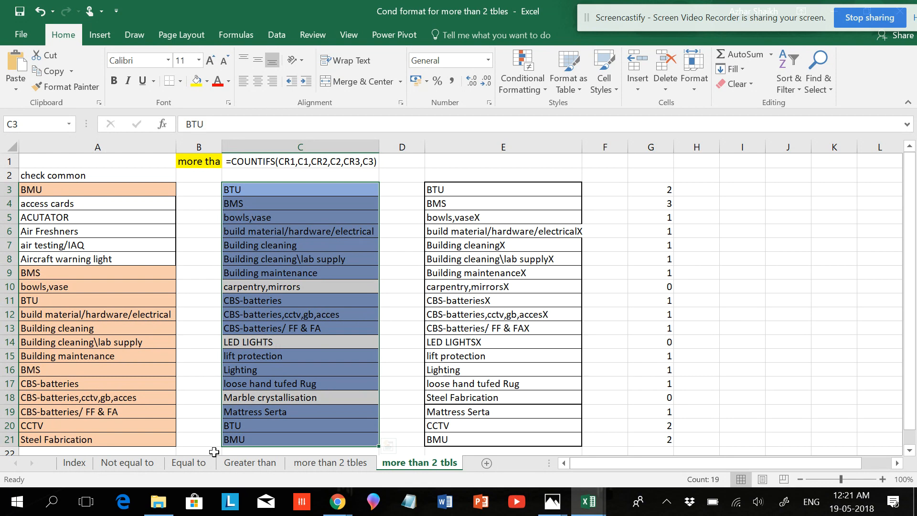
# - Review the operator table on the Index sheet and the example sheets Not equal to, Equal to, Greater than and more than 2 tbles
pyautogui.click(111, 464)
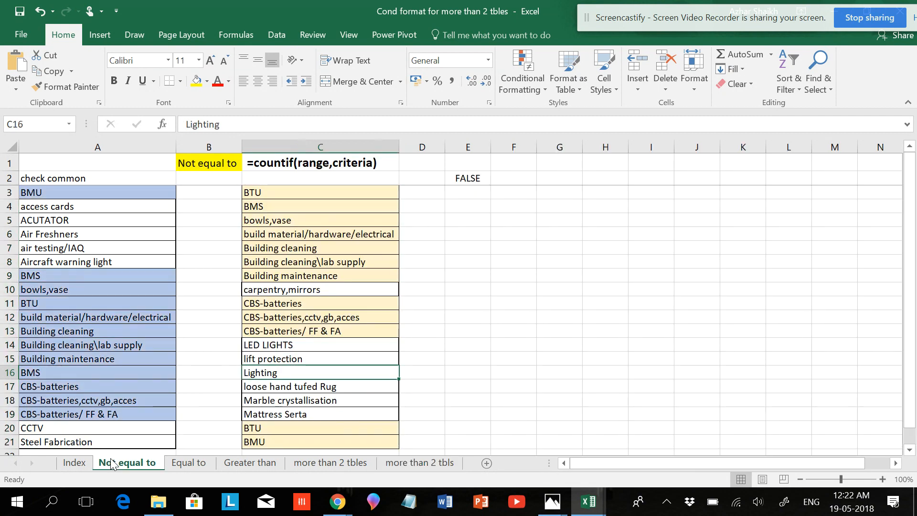
pyautogui.click(74, 464)
pyautogui.moveTo(189, 180); pyautogui.dragTo(245, 184)
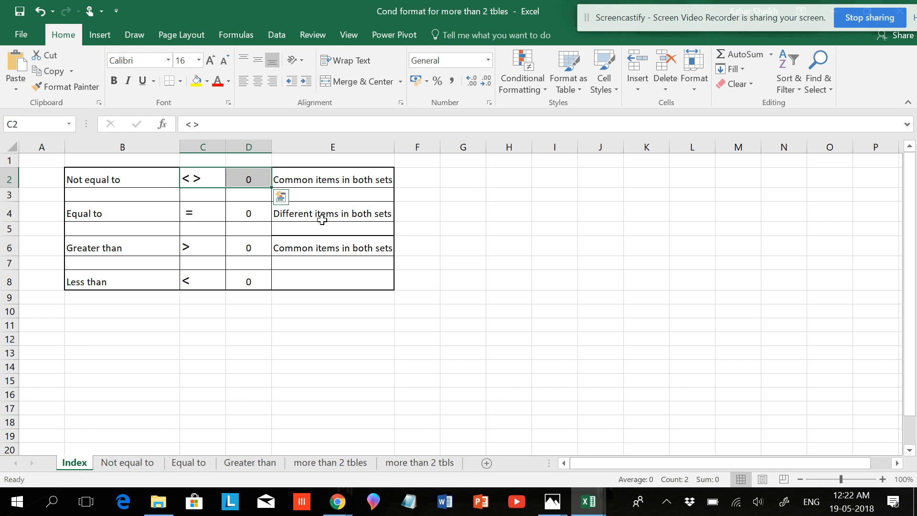
pyautogui.click(145, 466)
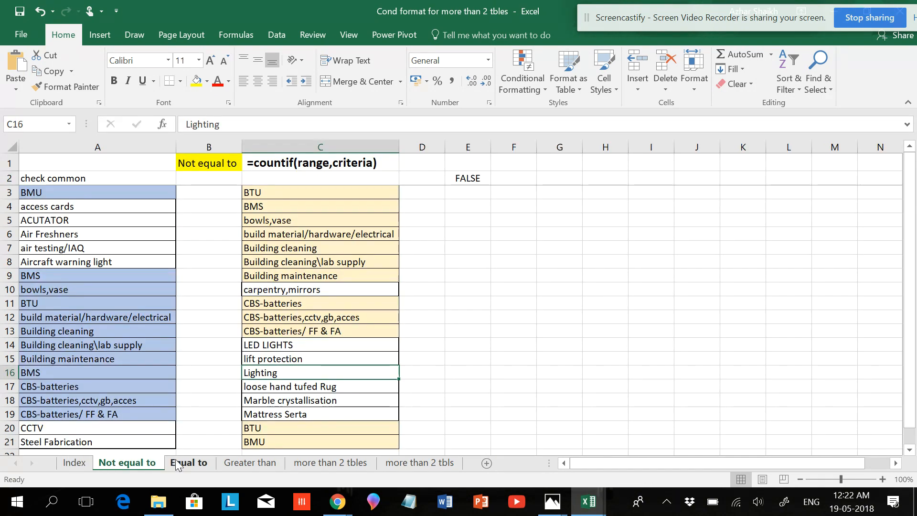
pyautogui.click(180, 464)
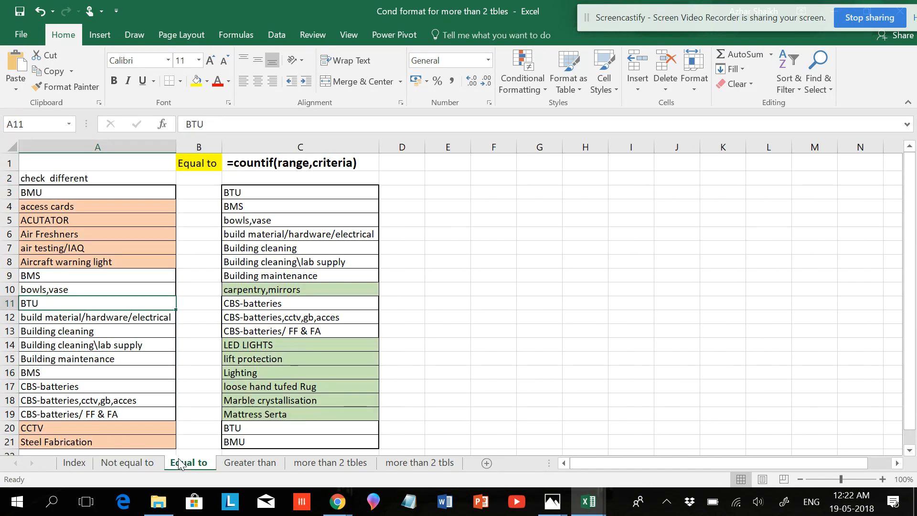
pyautogui.click(269, 467)
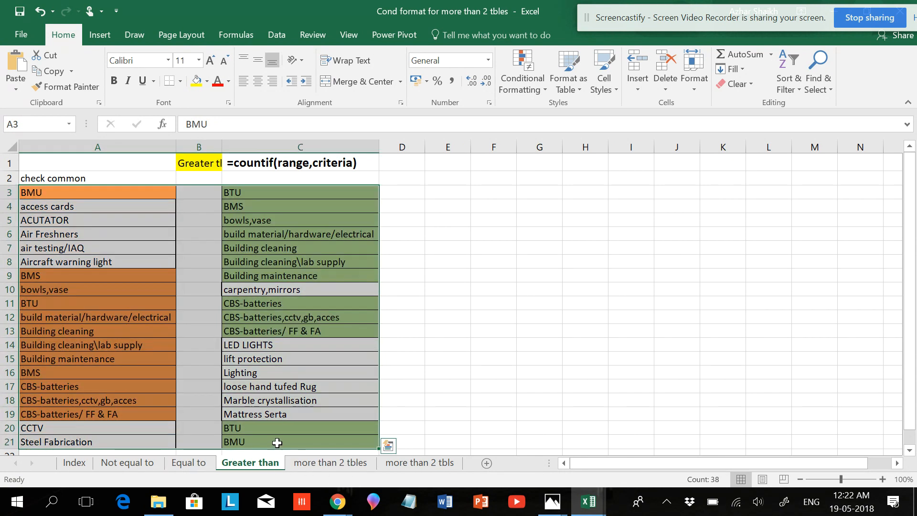
pyautogui.click(323, 465)
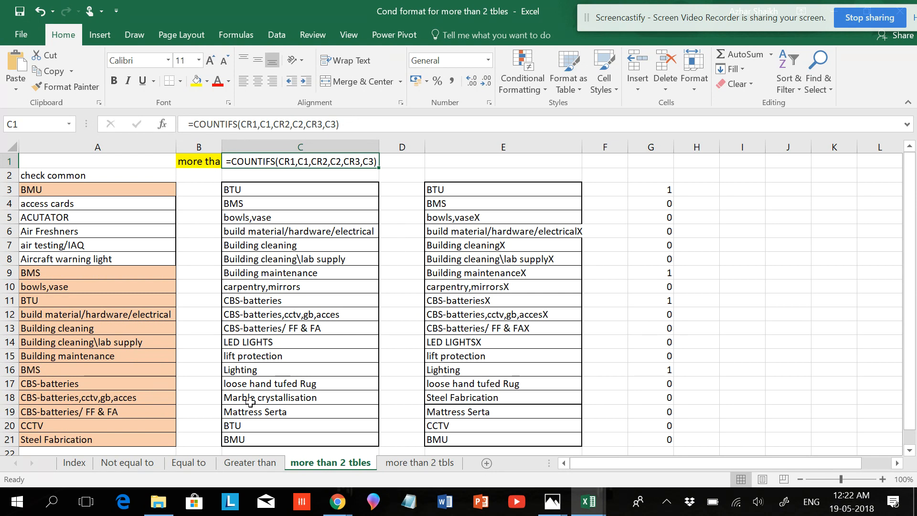
pyautogui.click(108, 464)
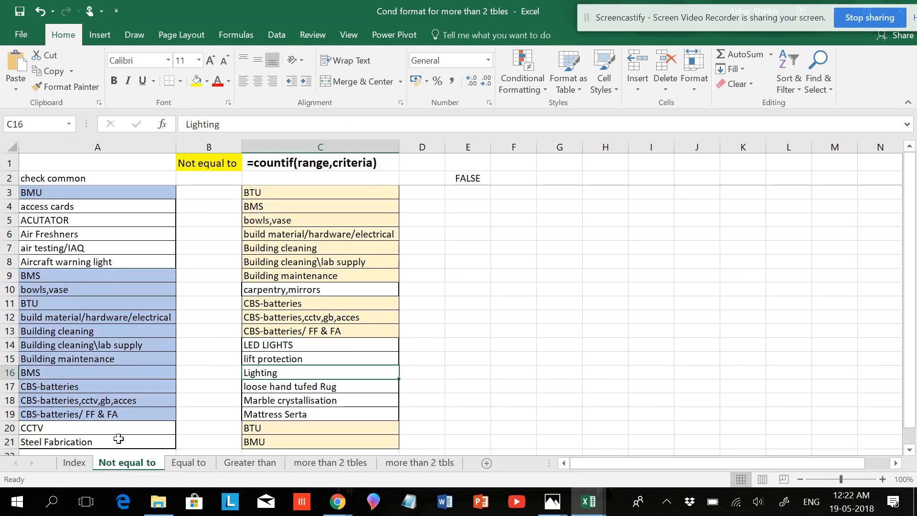
pyautogui.click(364, 465)
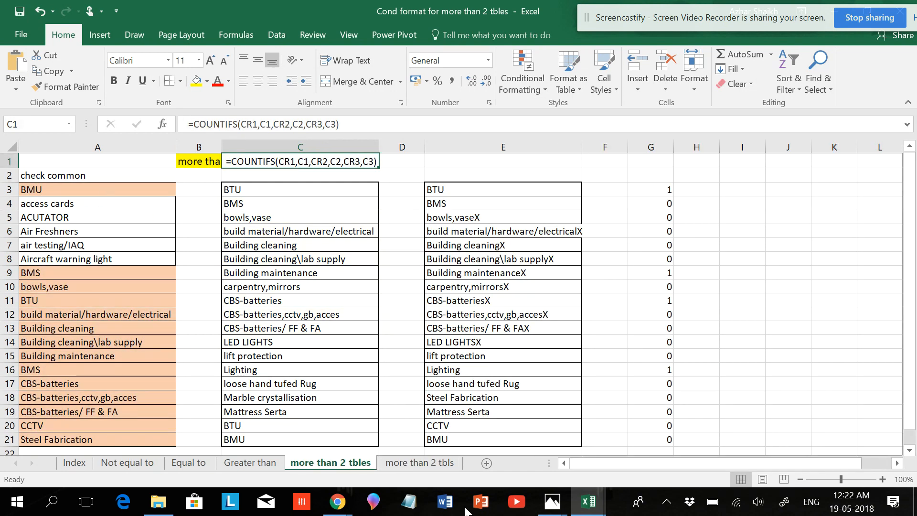
# - Switch to the Book1 workbook and clear the count formulas from column G of the more than 2 tbles sheet
pyautogui.click(594, 508)
pyautogui.click(638, 460)
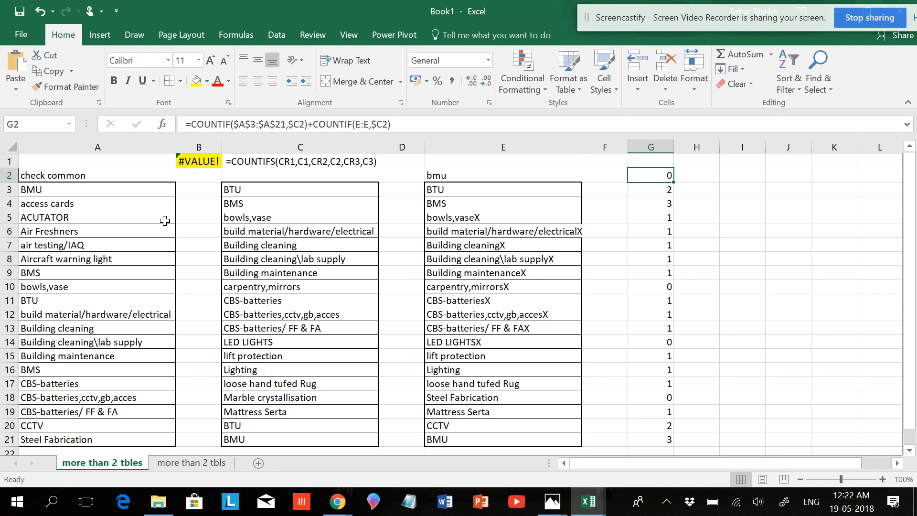
pyautogui.click(281, 227)
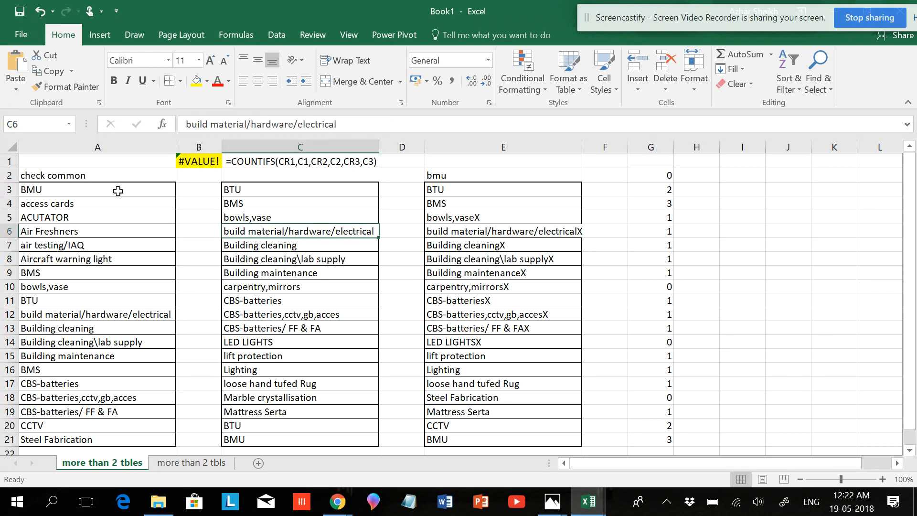
pyautogui.click(659, 146)
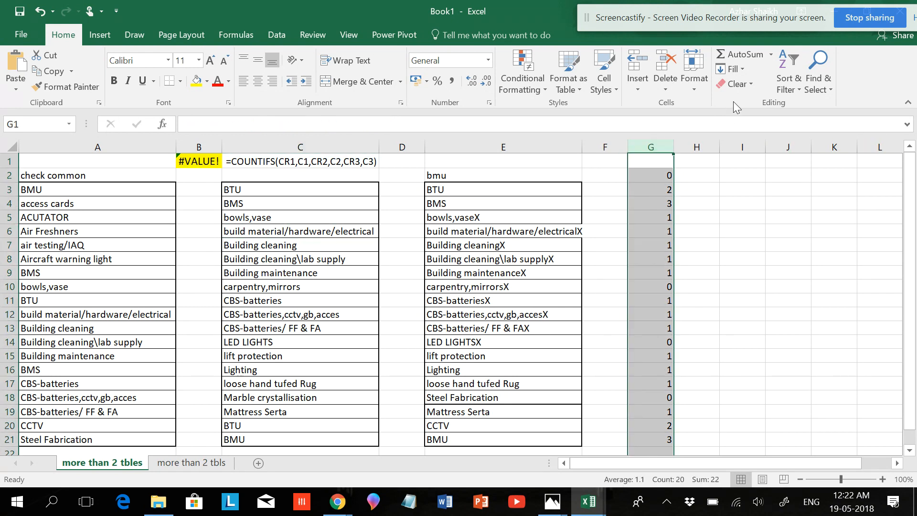
pyautogui.click(738, 84)
pyautogui.click(747, 108)
# - Create a formula-based conditional formatting rule for A3:A21 and begin its formula with =countif(
pyautogui.moveTo(120, 196); pyautogui.dragTo(123, 440)
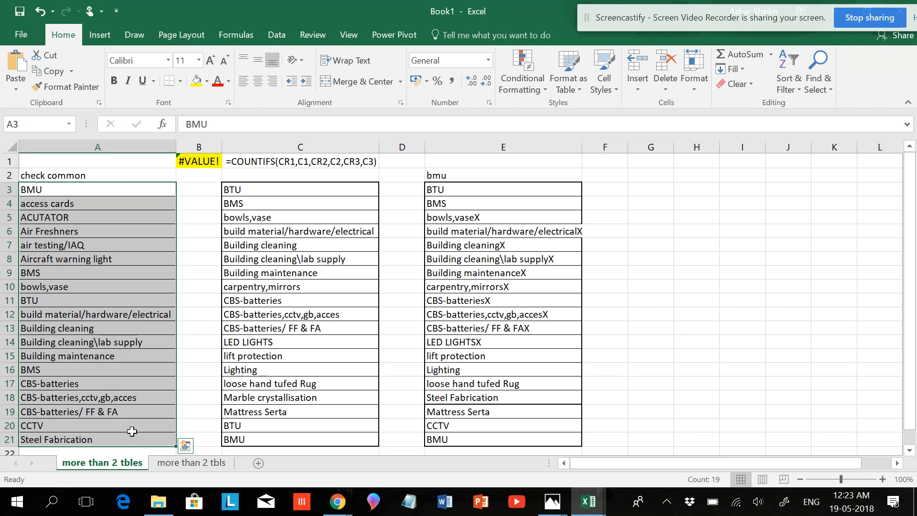
pyautogui.click(527, 88)
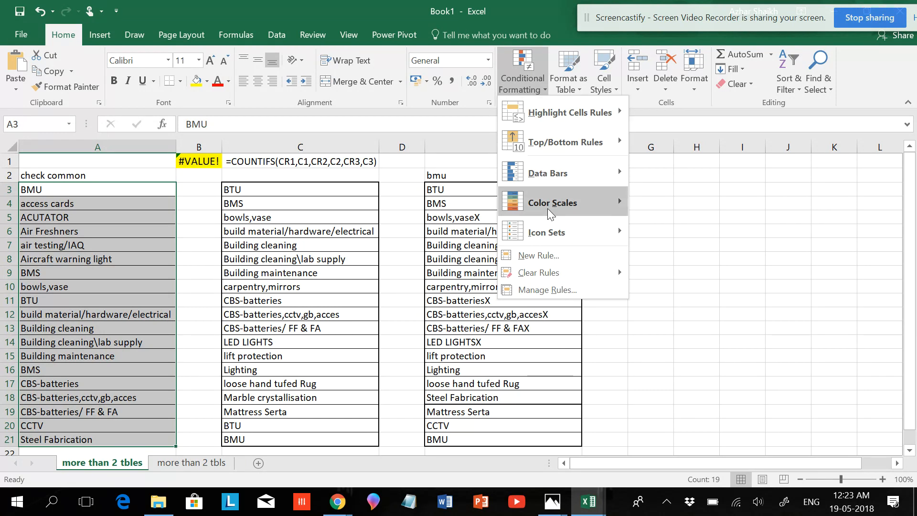
pyautogui.moveTo(547, 235)
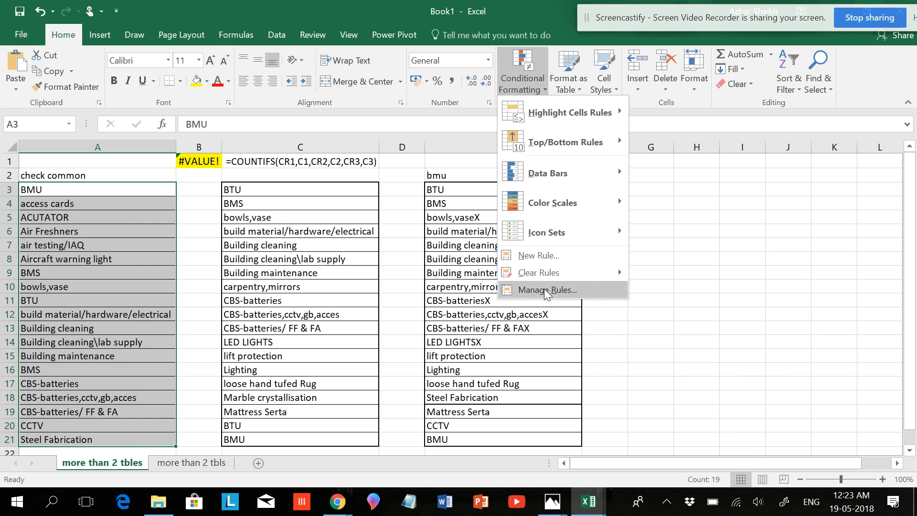
pyautogui.click(539, 256)
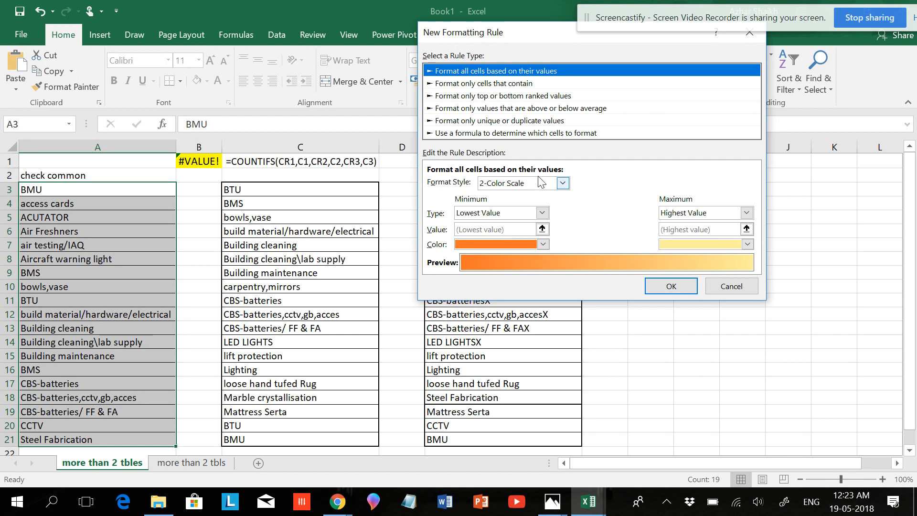
pyautogui.click(505, 133)
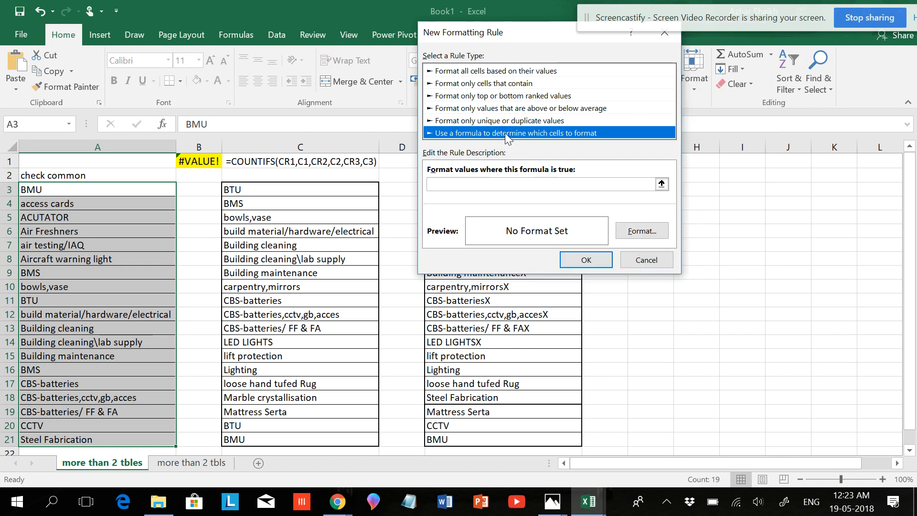
pyautogui.click(473, 181)
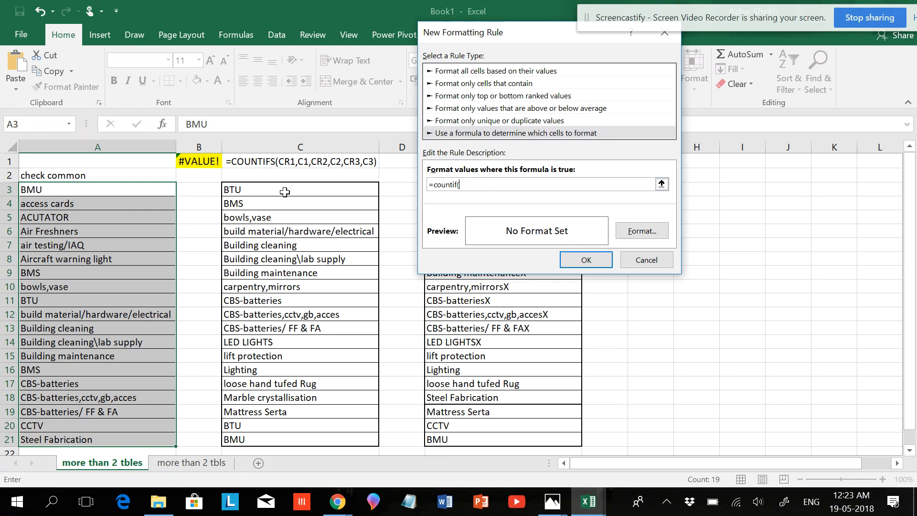
# - Try completing the rule formula as =countif($C$3:$C$21&$E$3:$E$21,$A3), and remove the entered arguments
pyautogui.moveTo(276, 189); pyautogui.dragTo(279, 436)
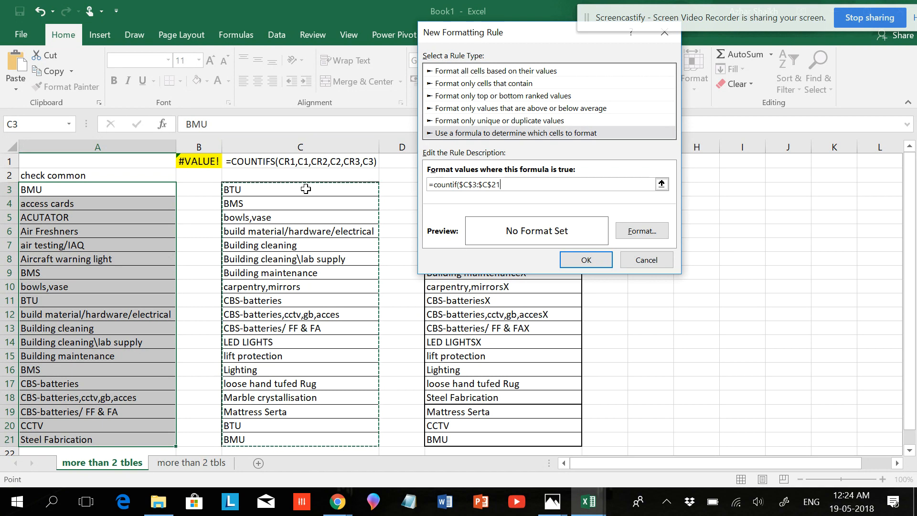
pyautogui.moveTo(516, 33); pyautogui.dragTo(690, 46)
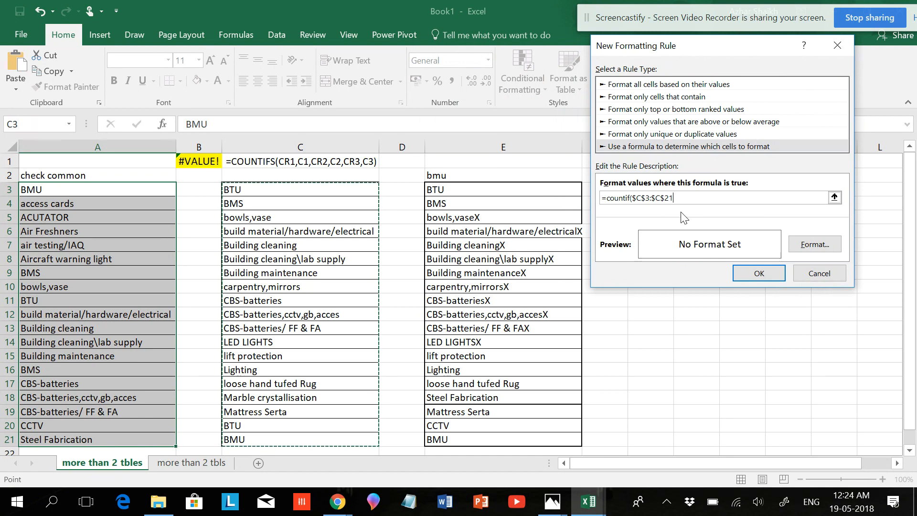
pyautogui.write('&')
pyautogui.moveTo(542, 192); pyautogui.dragTo(492, 437)
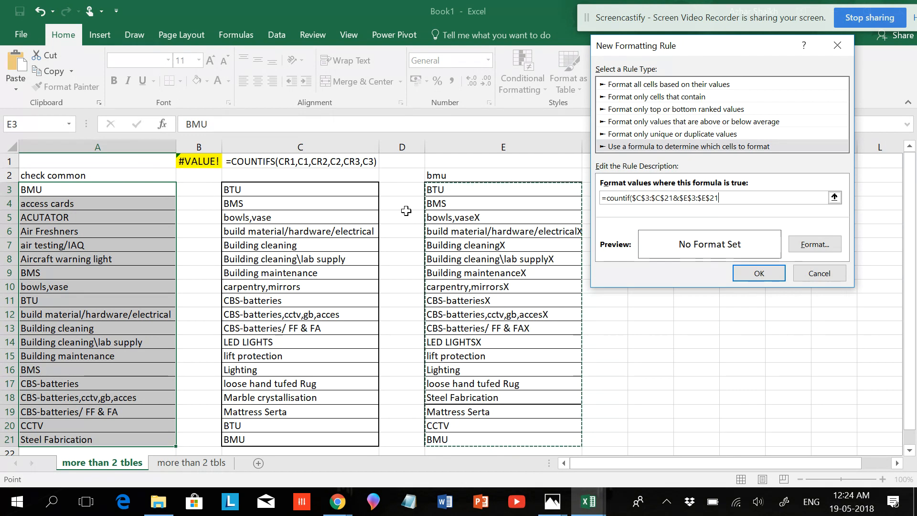
pyautogui.write(',')
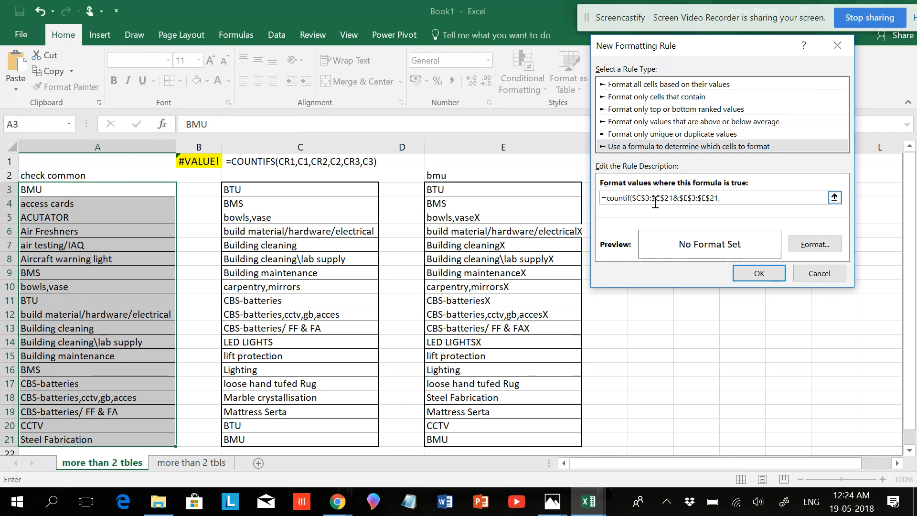
pyautogui.click(125, 191)
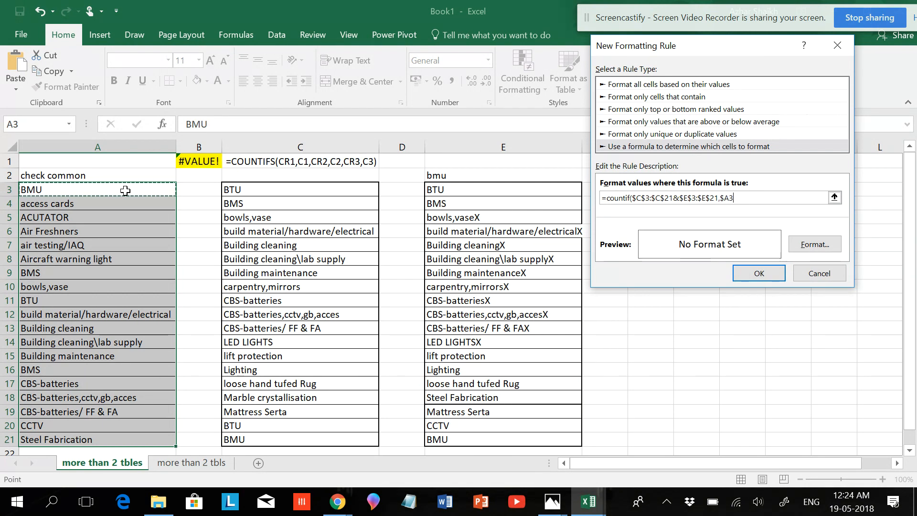
pyautogui.write(')')
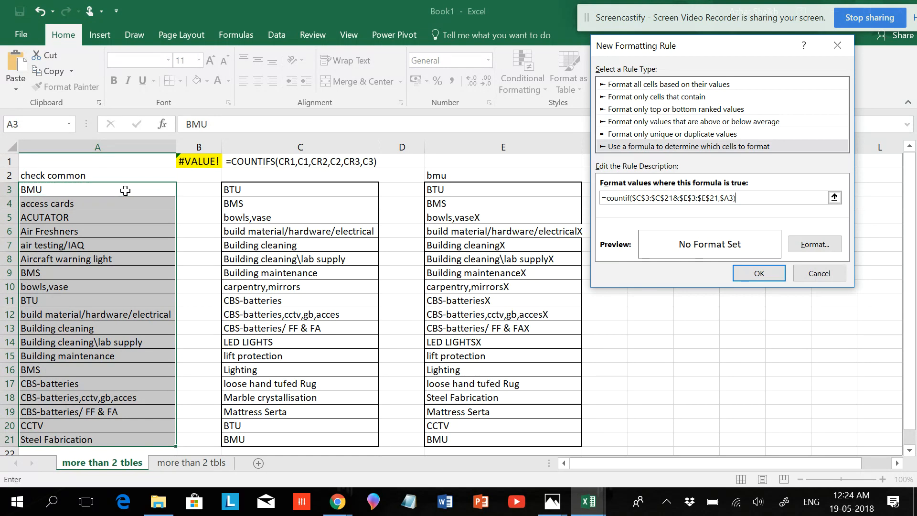
pyautogui.click(755, 272)
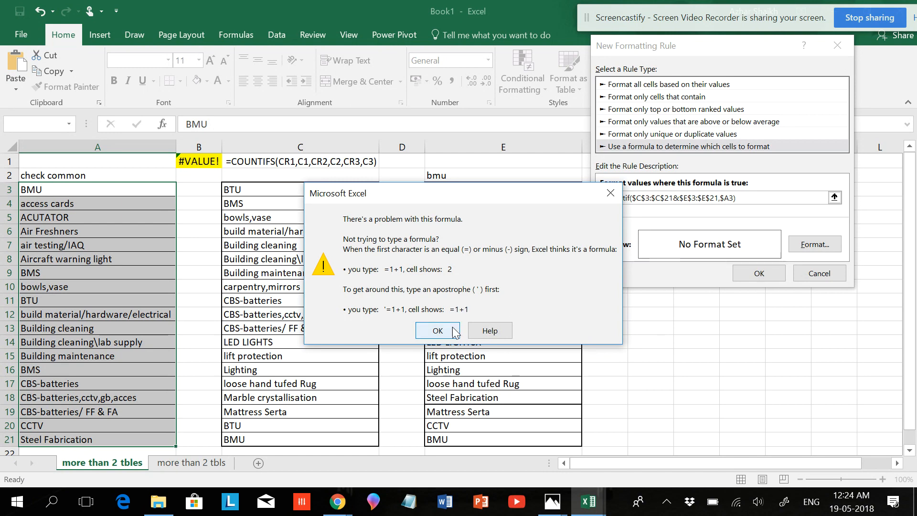
pyautogui.click(437, 331)
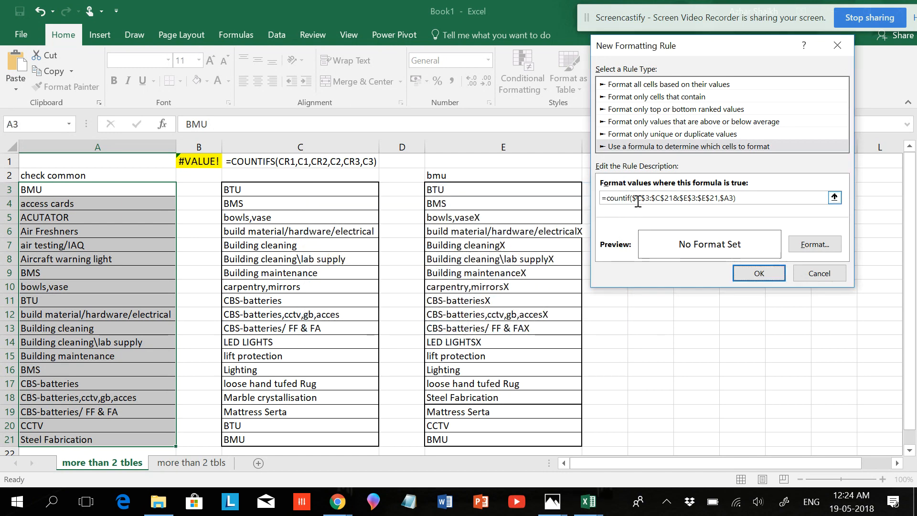
pyautogui.moveTo(638, 198); pyautogui.dragTo(736, 199)
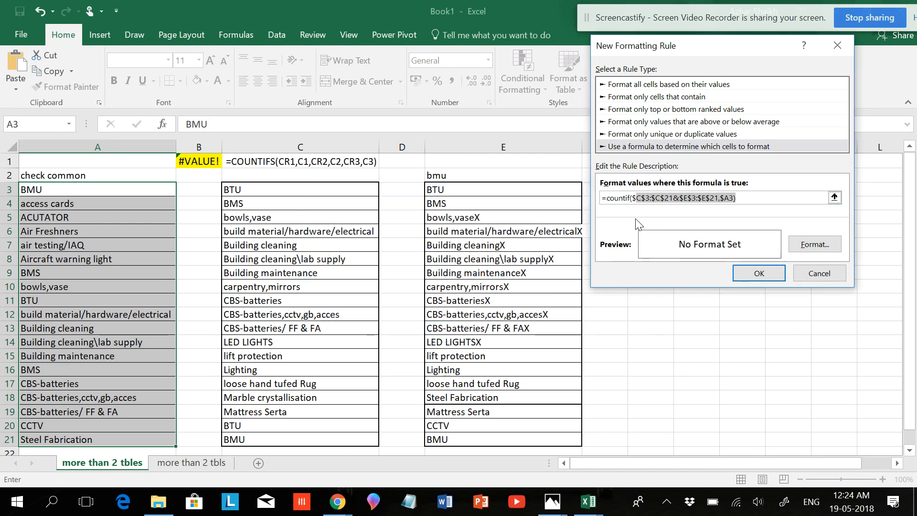
pyautogui.press('BackSpace')
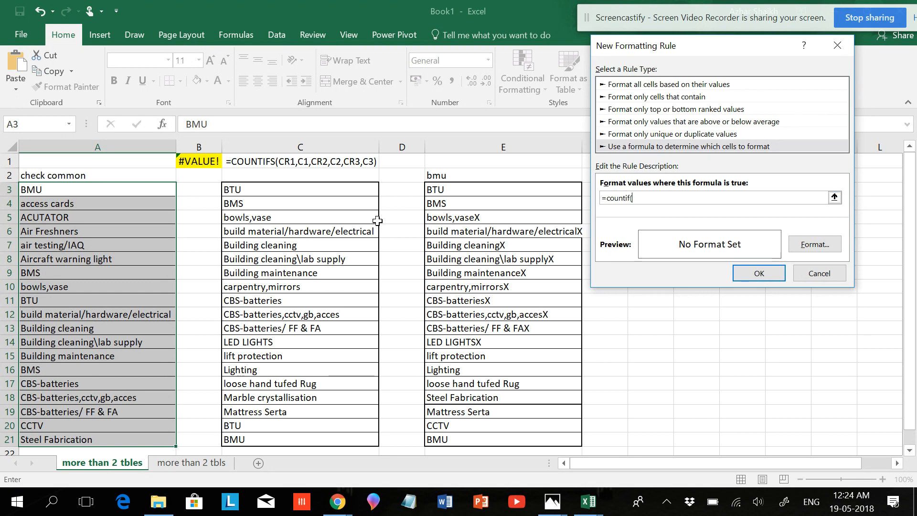
# - Complete the rule formula as =countif($C:$E,$A3), with the columns C to E as range and only column A locked in the criterion
pyautogui.moveTo(694, 47); pyautogui.dragTo(651, 13)
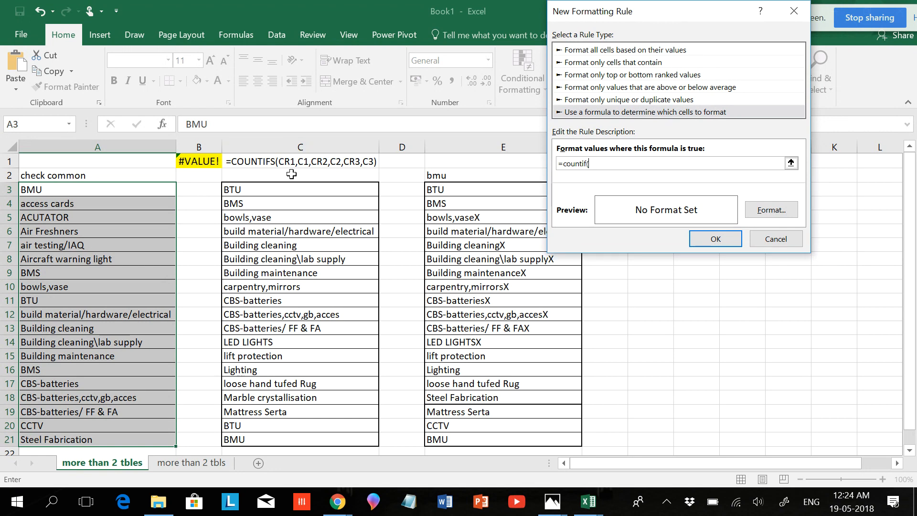
pyautogui.click(311, 144)
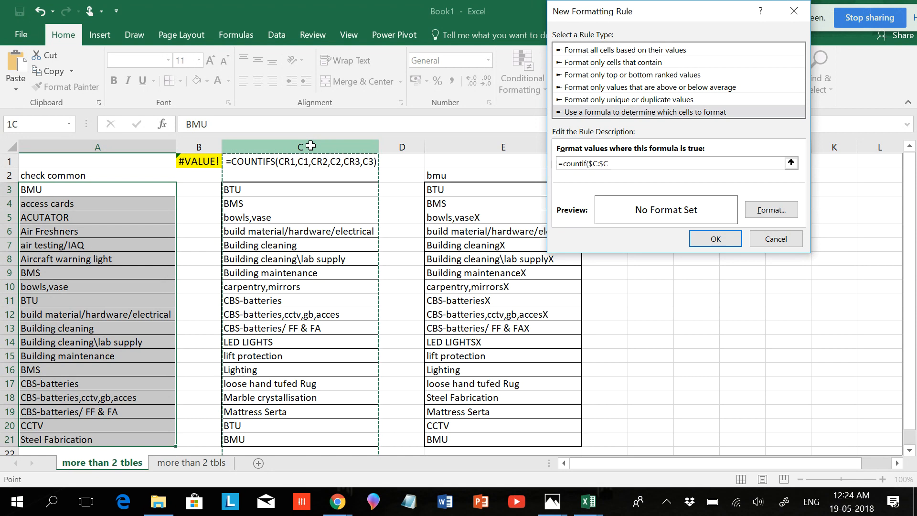
pyautogui.moveTo(311, 146); pyautogui.dragTo(574, 162)
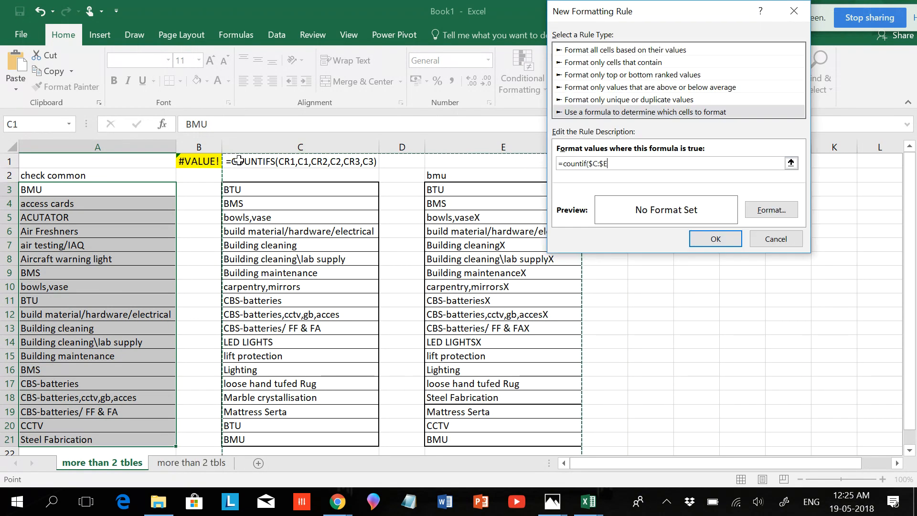
pyautogui.moveTo(272, 145); pyautogui.dragTo(495, 146)
pyautogui.write(',')
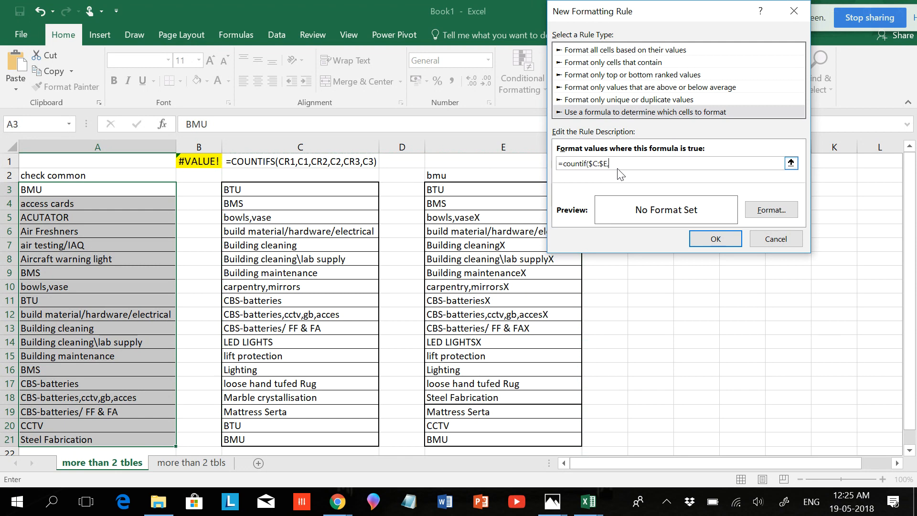
pyautogui.click(72, 191)
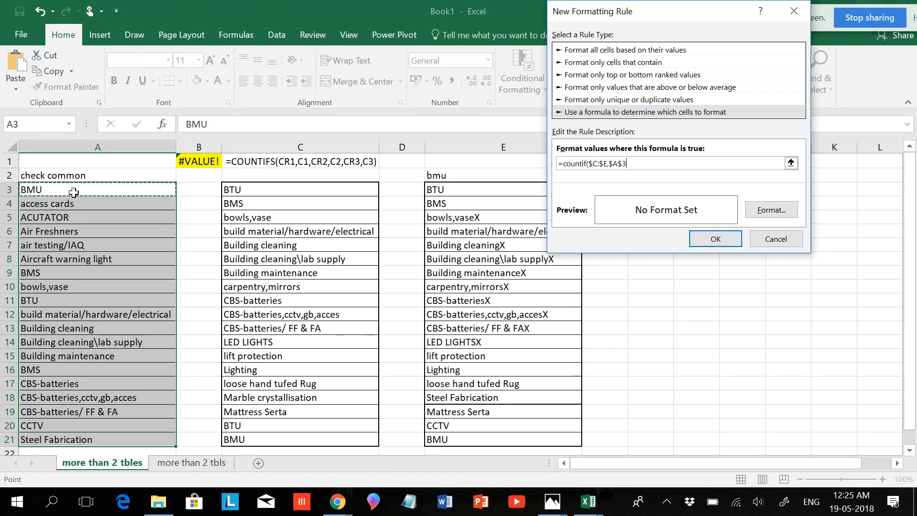
pyautogui.press('F4')
pyautogui.write(')')
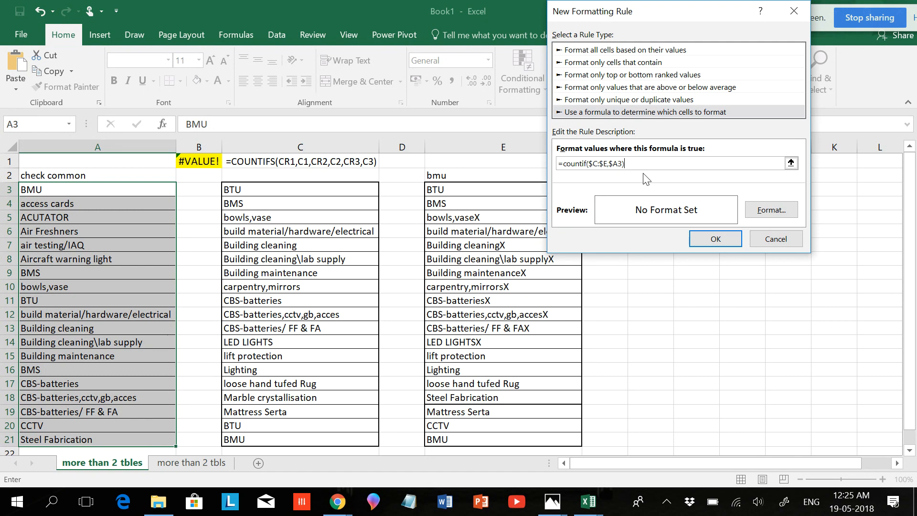
# - Give the COUNTIF rule for A3:A21 a light gold fill and apply the rule
pyautogui.click(771, 210)
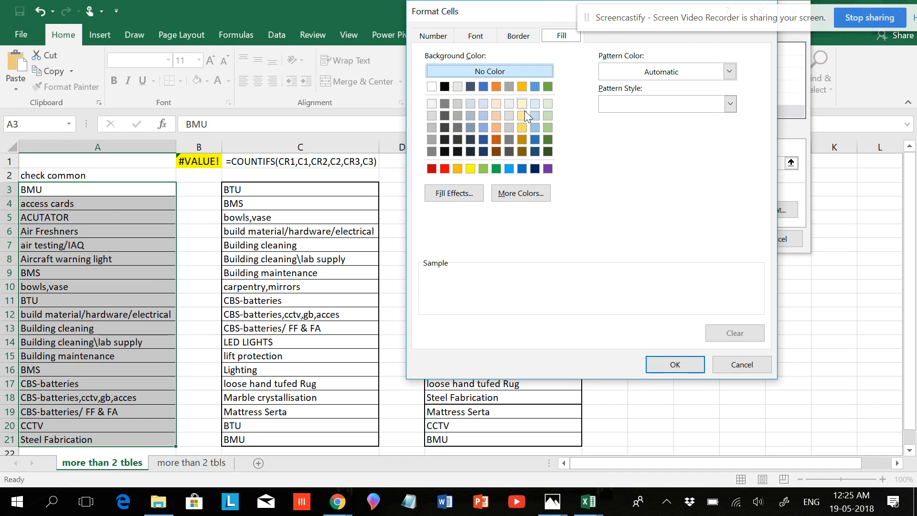
pyautogui.click(523, 88)
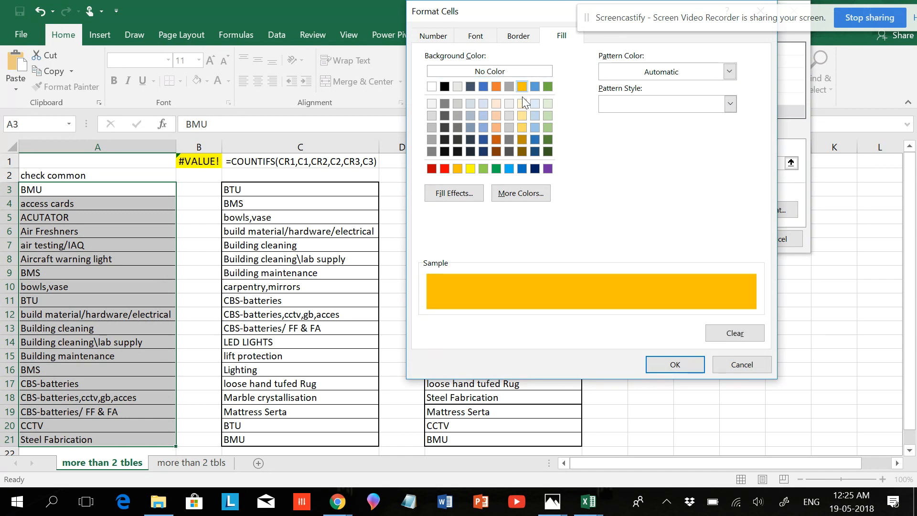
pyautogui.click(526, 105)
pyautogui.click(525, 119)
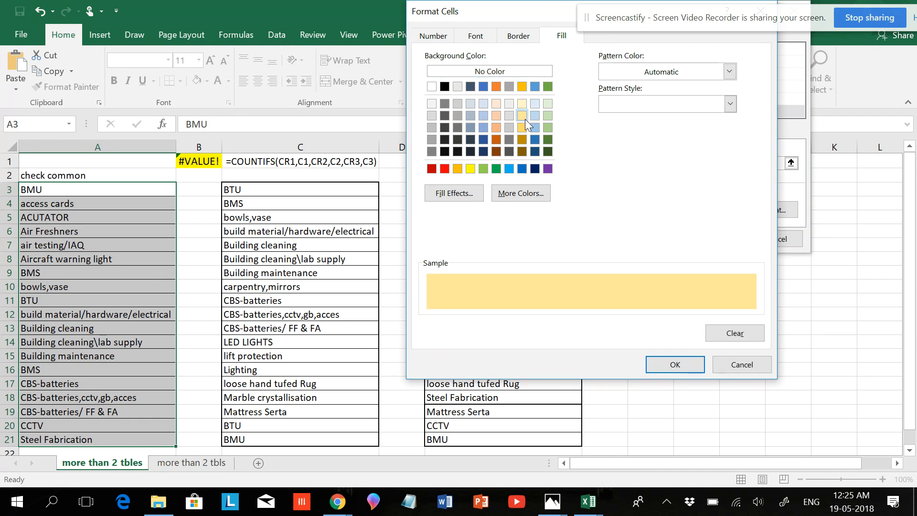
pyautogui.click(675, 365)
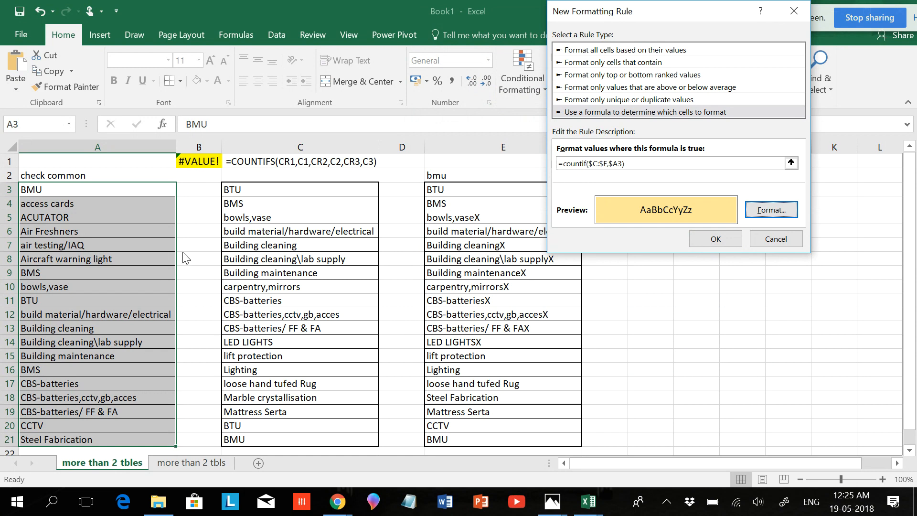
pyautogui.click(715, 239)
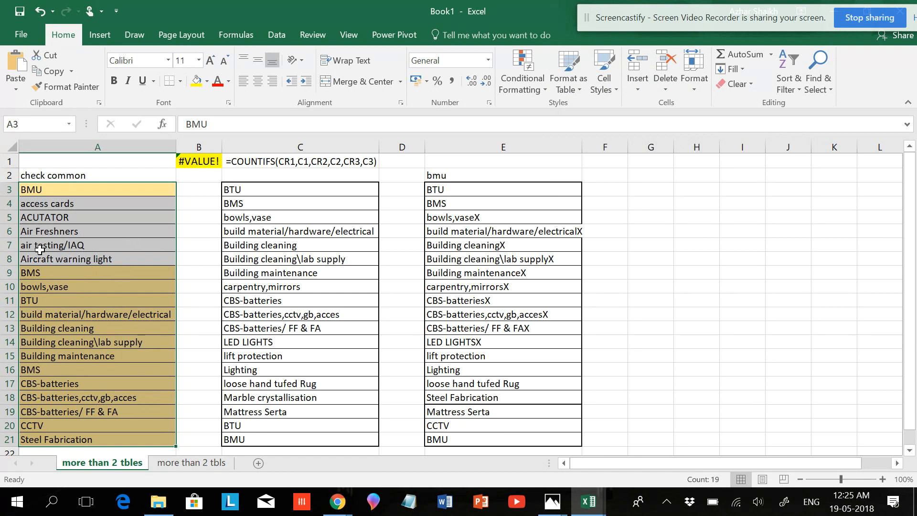
# - Copy the ACUTATOR entry from A5 into C22, directly below the second list, to test the highlighting
pyautogui.click(63, 219)
pyautogui.hotkey('ctrl', 'c')
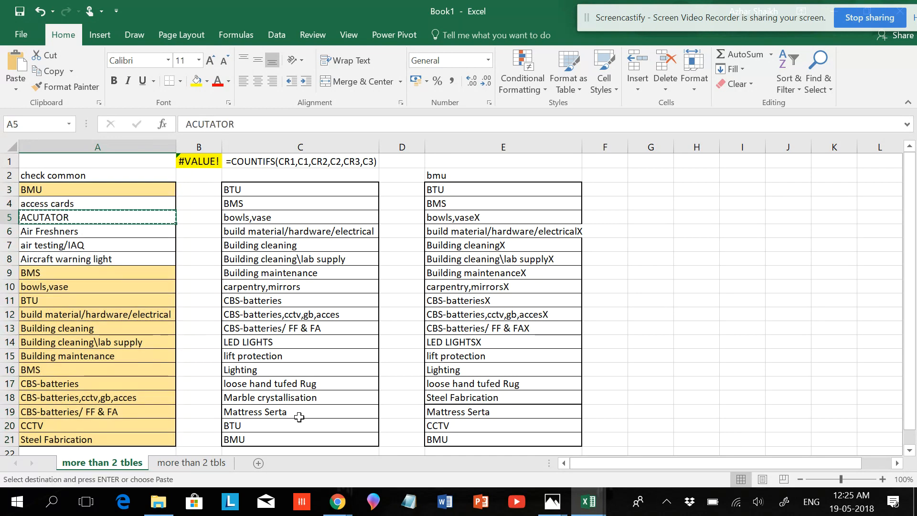
pyautogui.click(318, 451)
pyautogui.hotkey('ctrl', 'v')
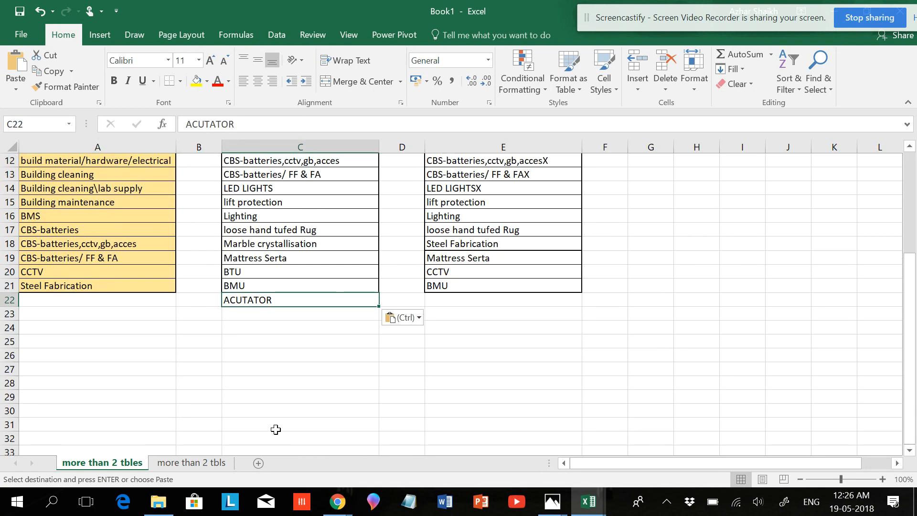
pyautogui.scroll(4, 276, 429)
pyautogui.click(272, 383)
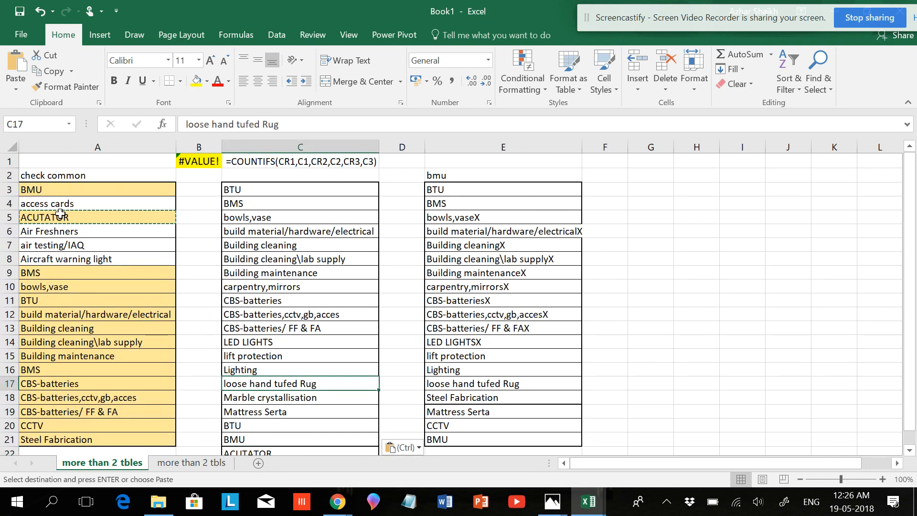
pyautogui.click(270, 454)
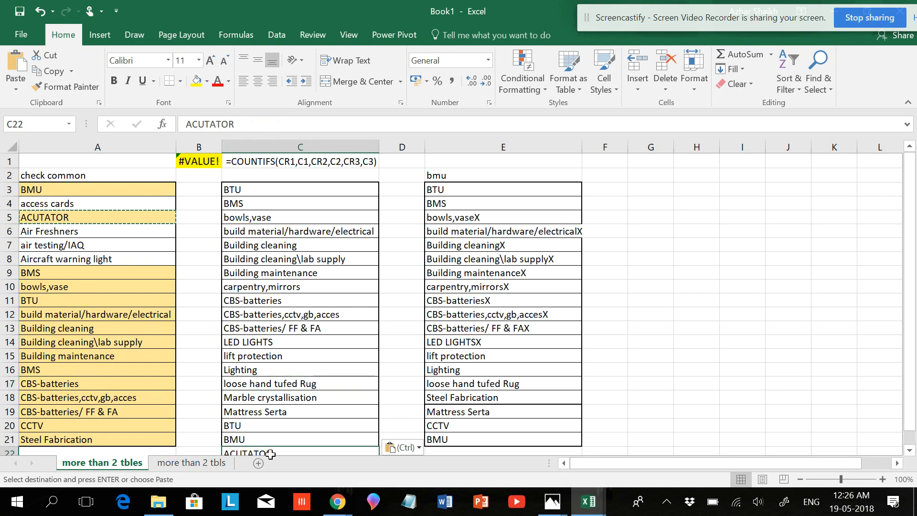
# - Undo the paste of ACUTATOR in C22
pyautogui.hotkey('ctrl', 'z')
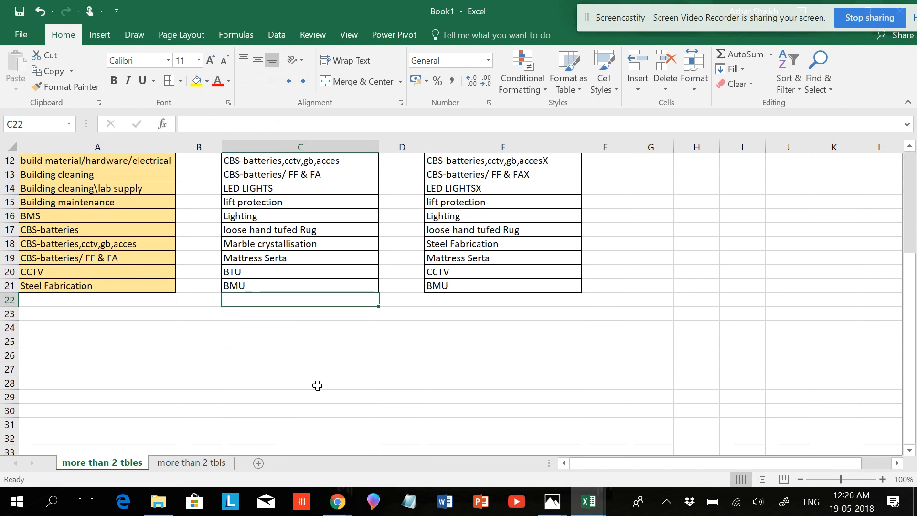
pyautogui.scroll(4, 317, 386)
pyautogui.click(311, 328)
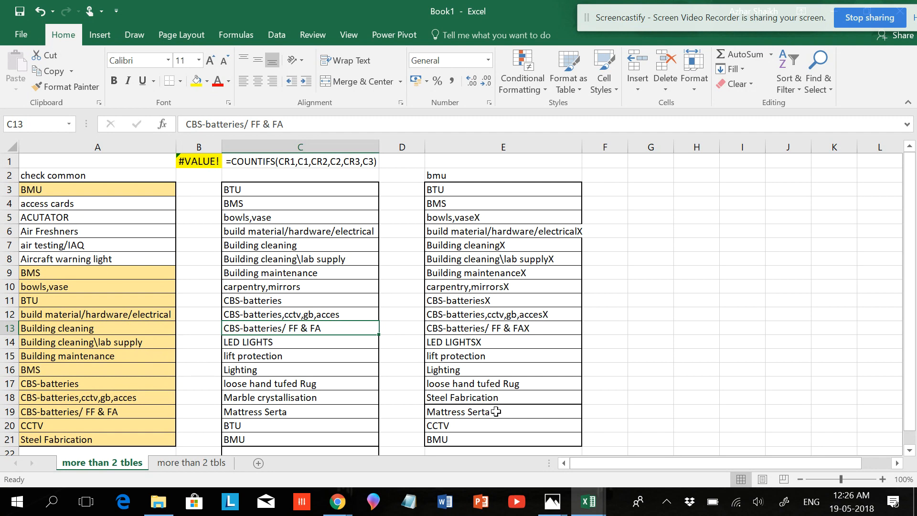
# - Change the Steel Fabrication entry in E18 to Steel Fabrications to test the highlighting of A21
pyautogui.click(62, 440)
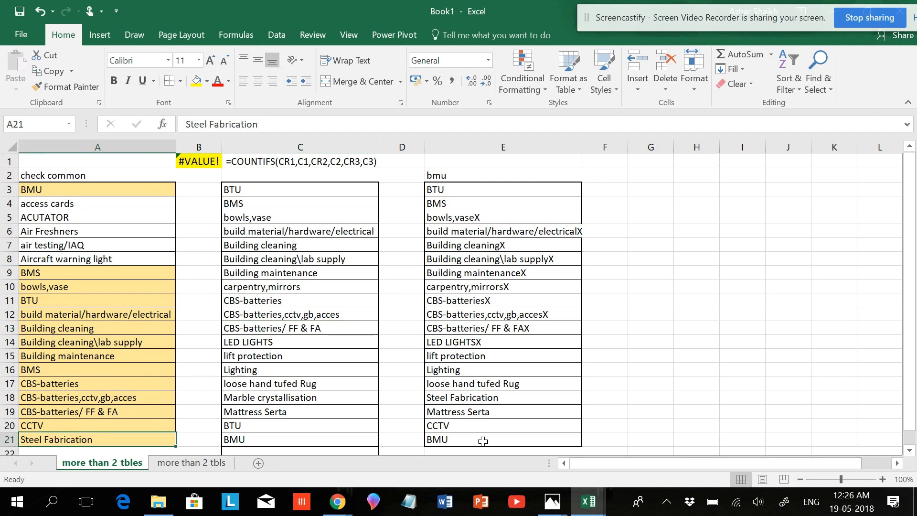
pyautogui.doubleClick(501, 396)
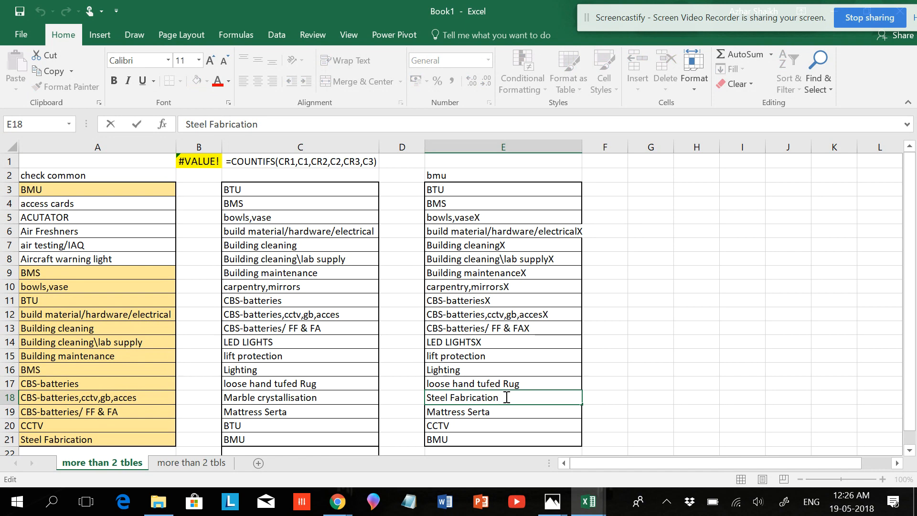
pyautogui.write('s')
pyautogui.click(633, 422)
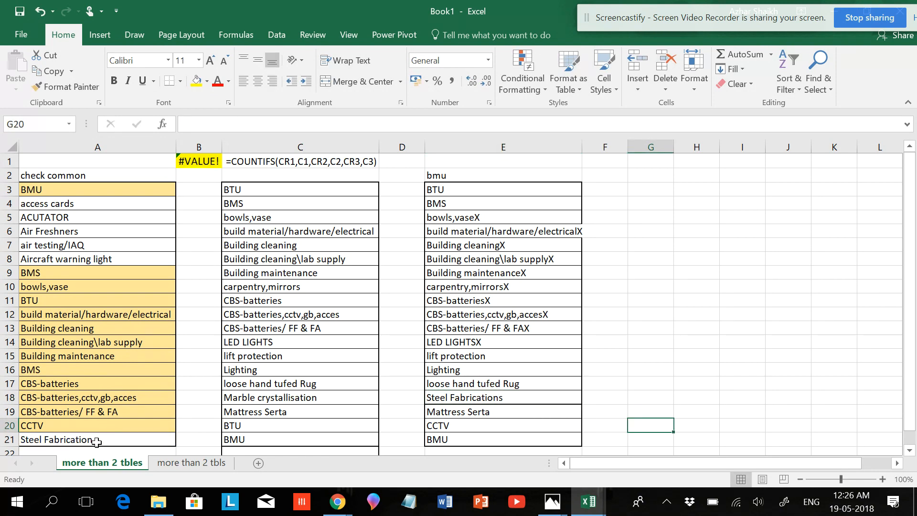
# - Restore the entry in E18 to Steel Fabrication
pyautogui.doubleClick(514, 398)
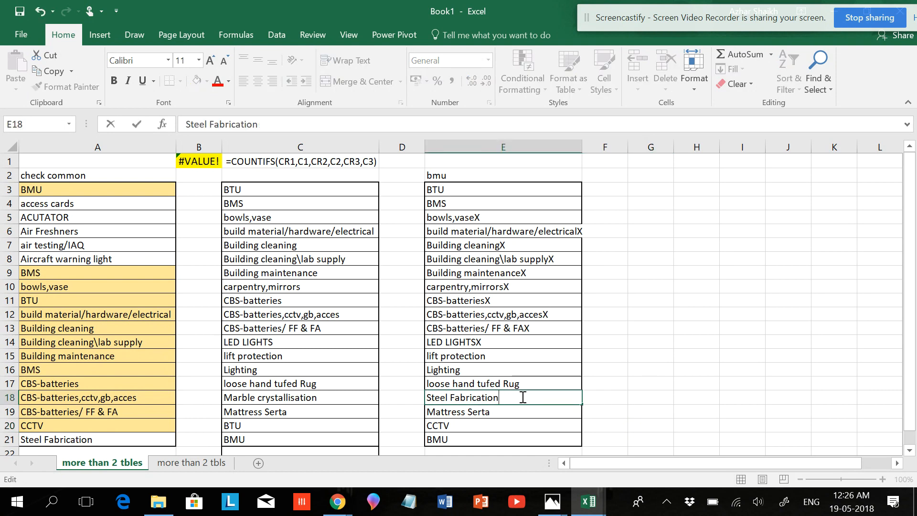
pyautogui.press('Tab')
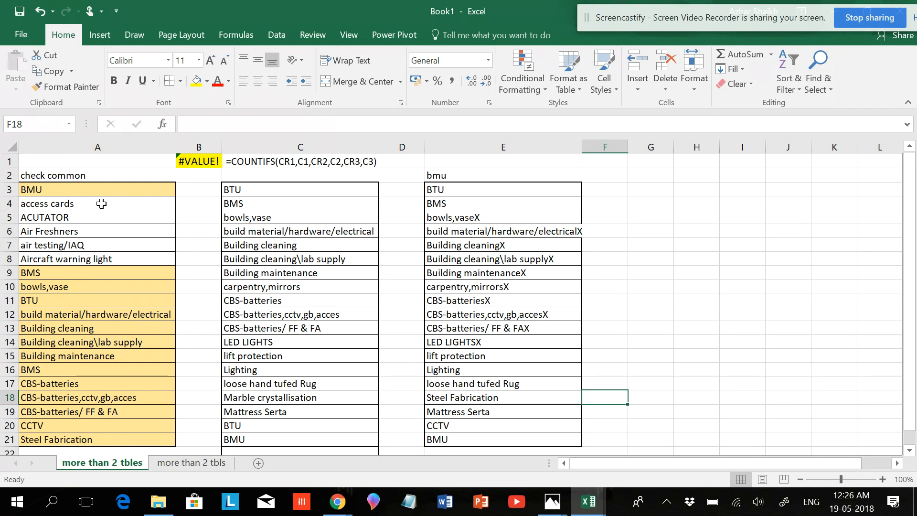
# - Create a formula-based conditional formatting rule for C3:C21 and begin its formula with =COUNTIF(
pyautogui.click(262, 190)
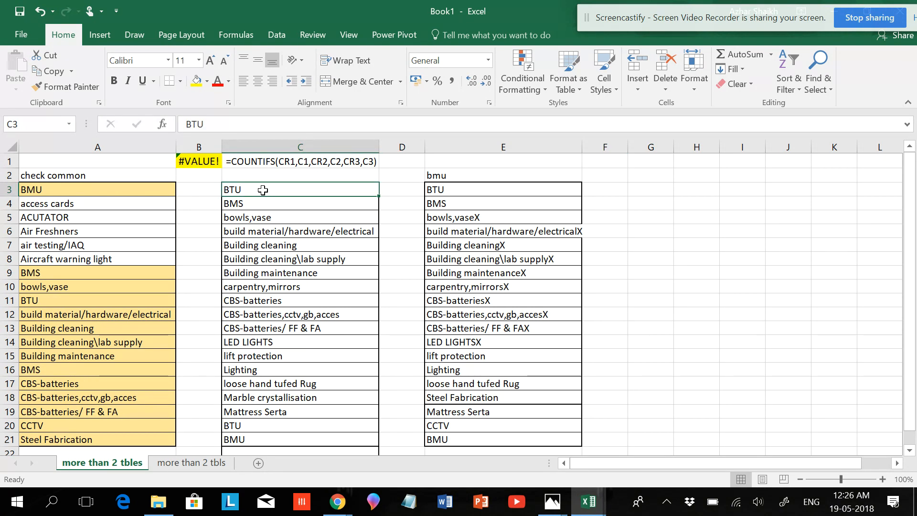
pyautogui.moveTo(262, 190); pyautogui.dragTo(277, 440)
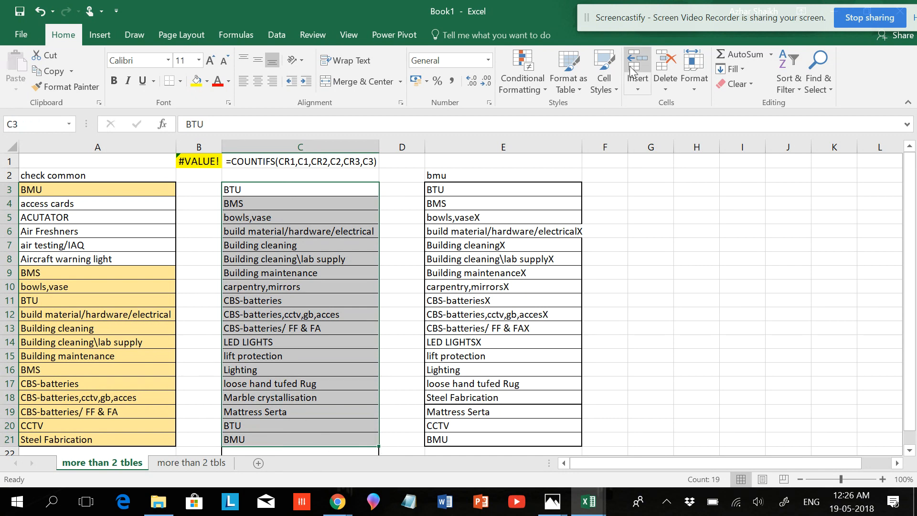
pyautogui.click(516, 88)
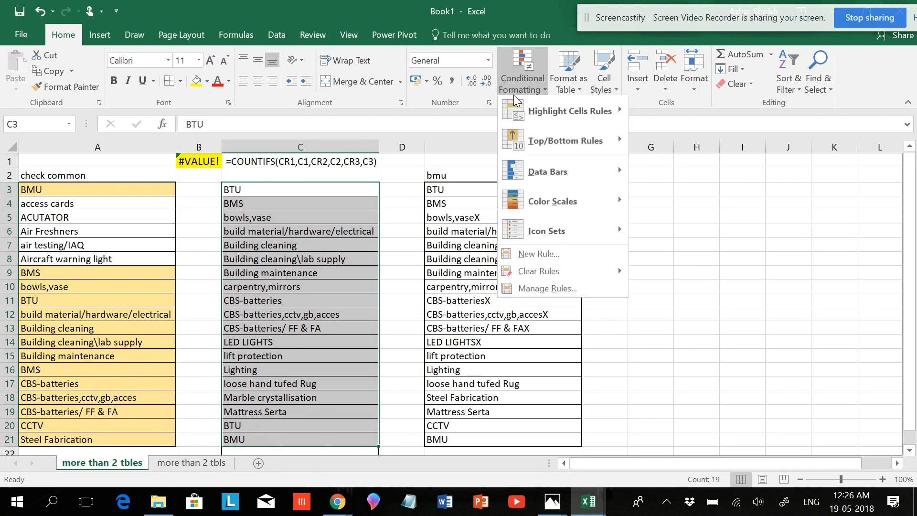
pyautogui.click(546, 256)
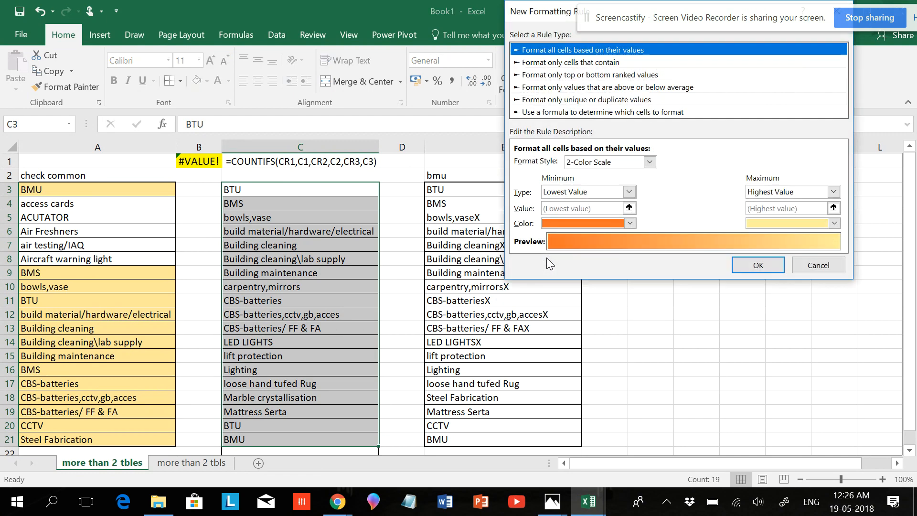
pyautogui.click(631, 112)
pyautogui.click(567, 161)
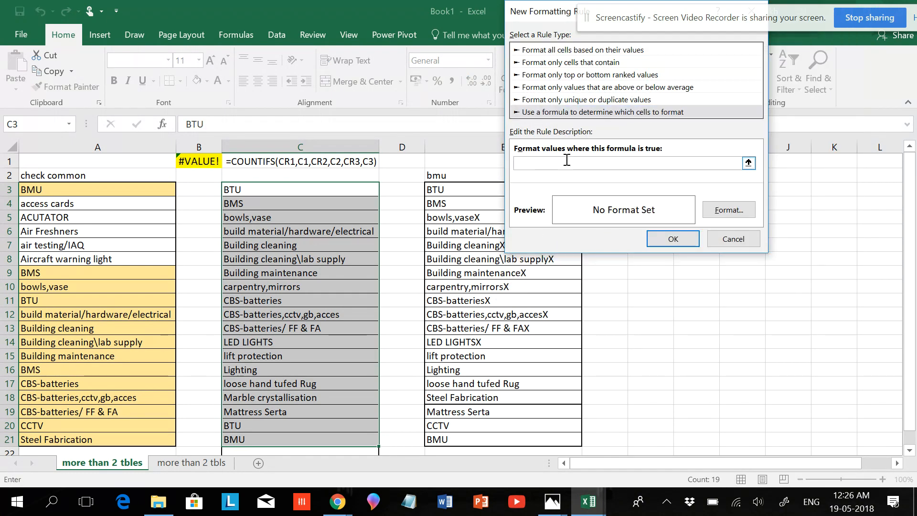
pyautogui.press('capslock')
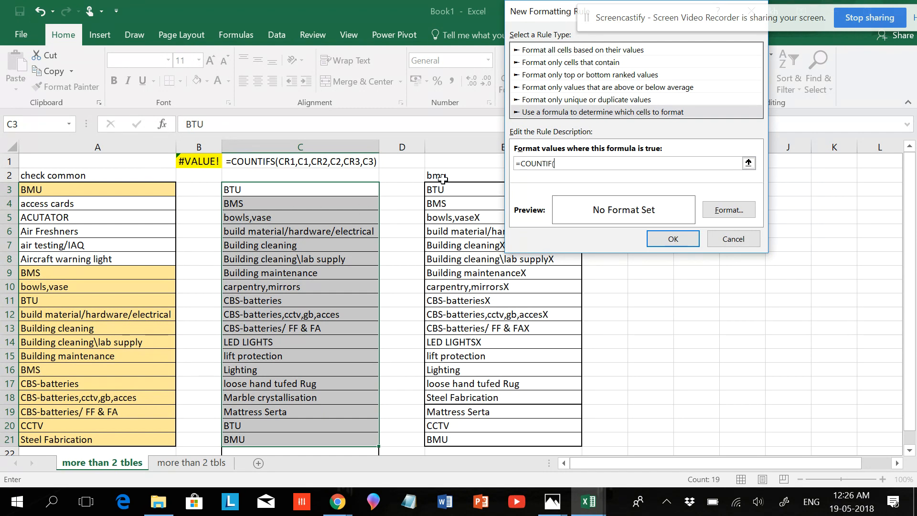
# - Complete the rule formula as =COUNTIF($A:$E,$C3), with columns A to E as range and only column C locked in the criterion
pyautogui.click(145, 147)
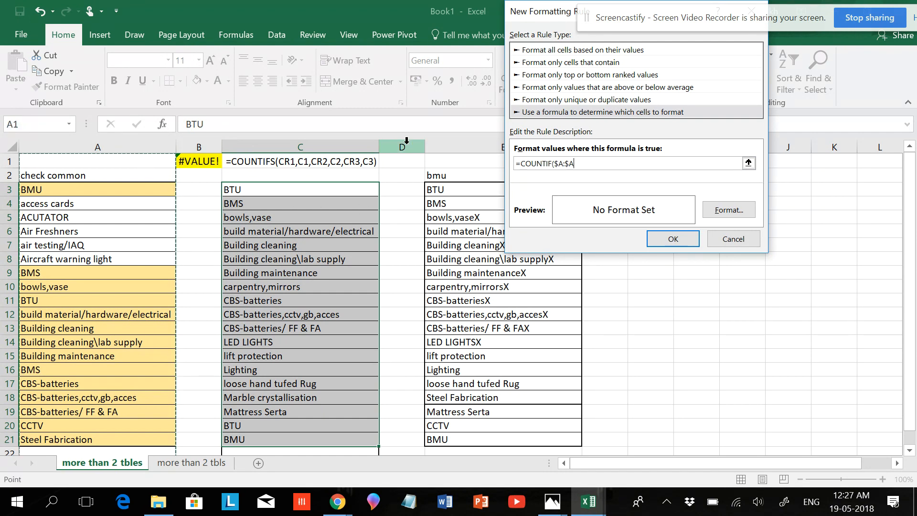
pyautogui.click(461, 142)
pyautogui.moveTo(139, 147); pyautogui.dragTo(502, 149)
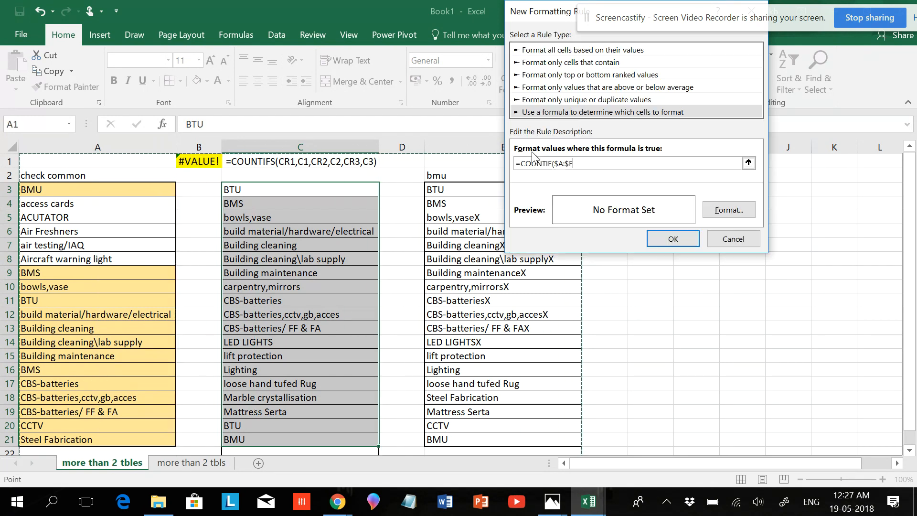
pyautogui.write(',')
pyautogui.click(288, 192)
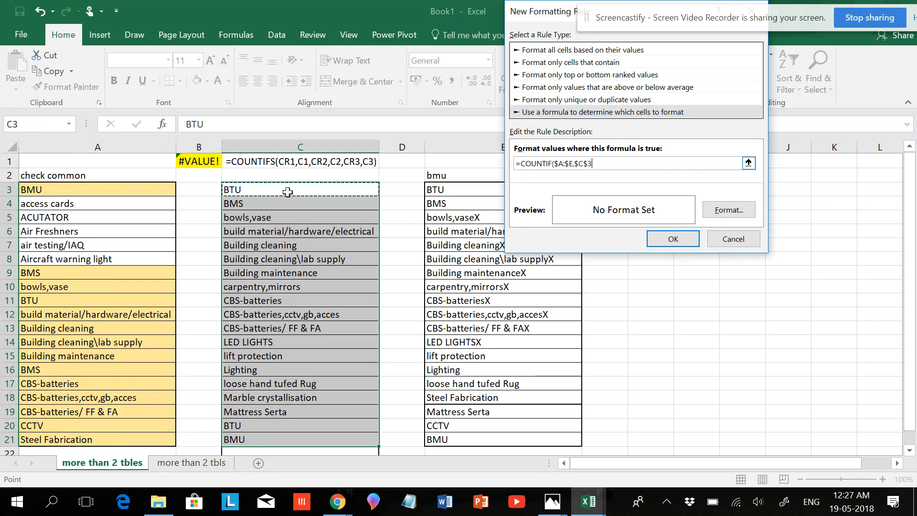
pyautogui.press('F4')
pyautogui.press('F4')
pyautogui.write(')')
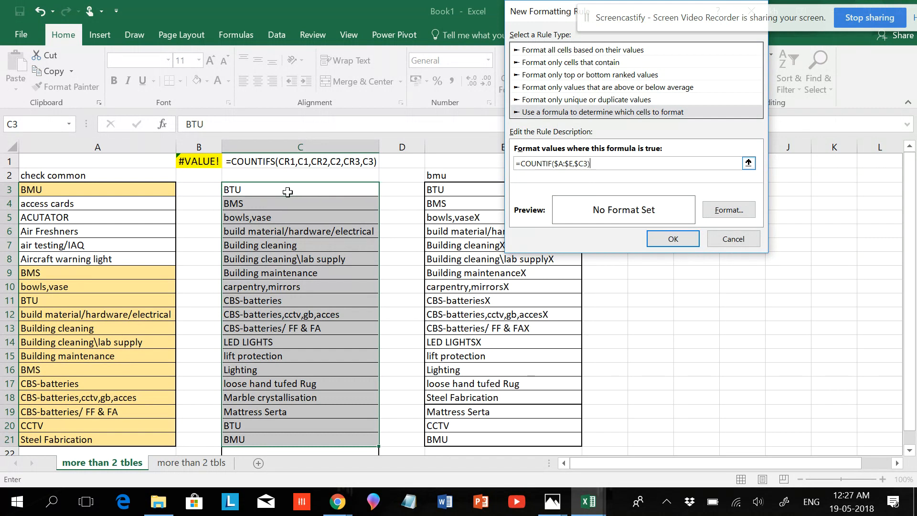
# - Give the rule for C3:C21 a light blue fill and apply the rule
pyautogui.click(729, 210)
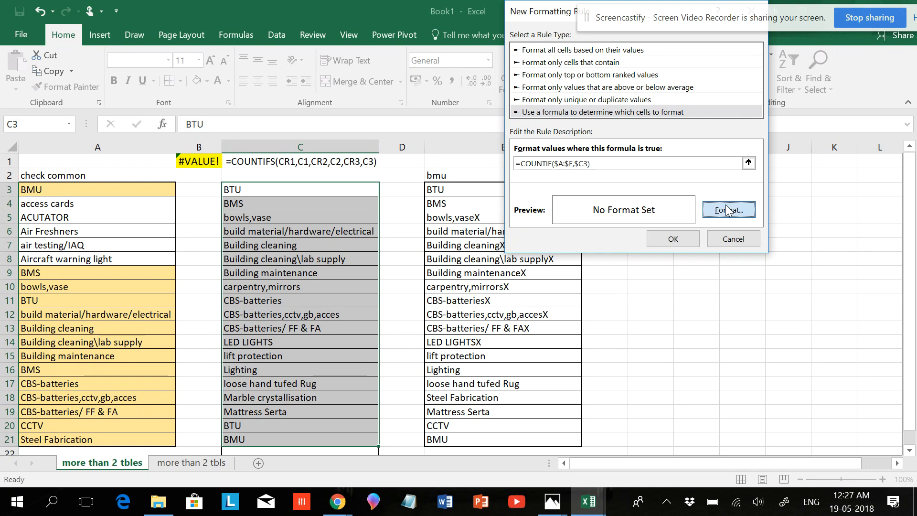
pyautogui.click(622, 117)
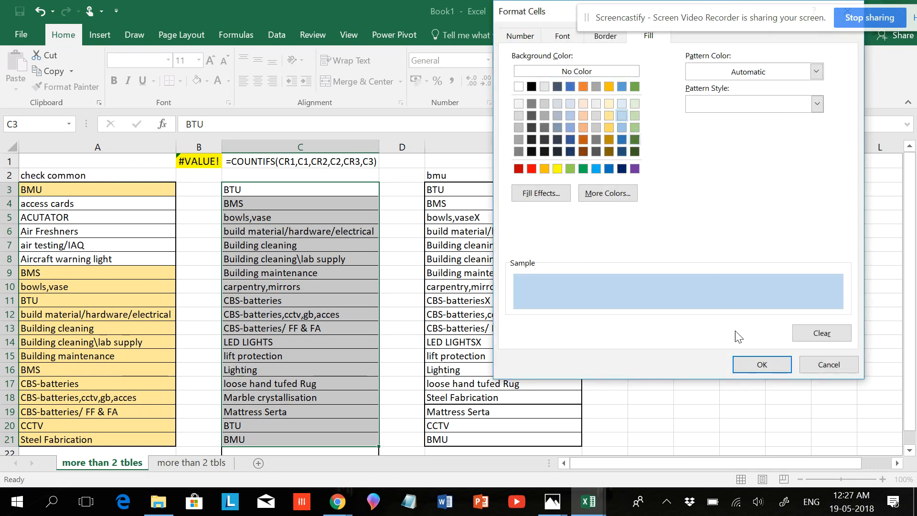
pyautogui.click(761, 364)
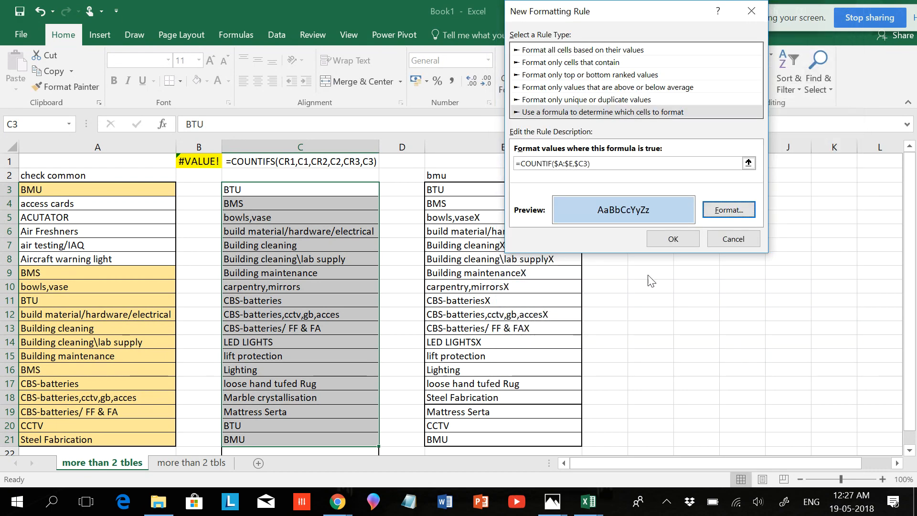
pyautogui.click(671, 238)
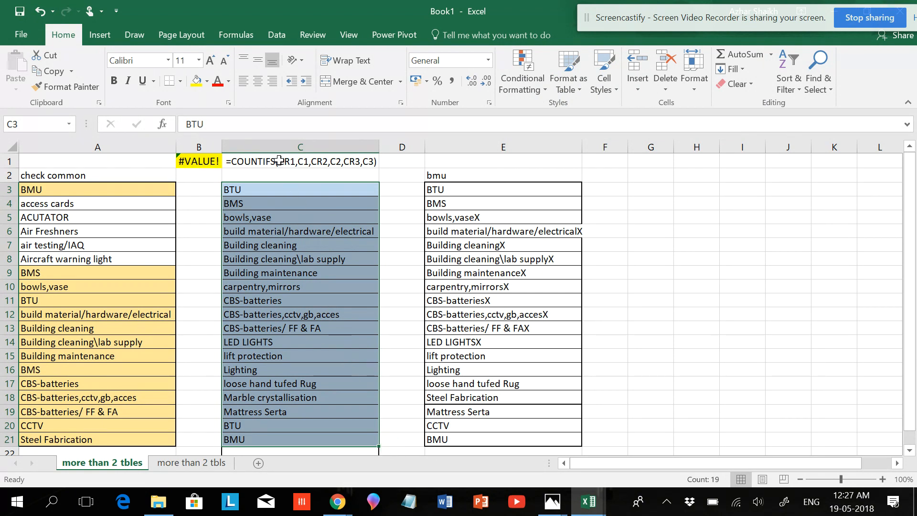
# - Open the conditional formatting rule for C3:C21 for editing and clear the arguments of its COUNTIF formula
pyautogui.click(528, 88)
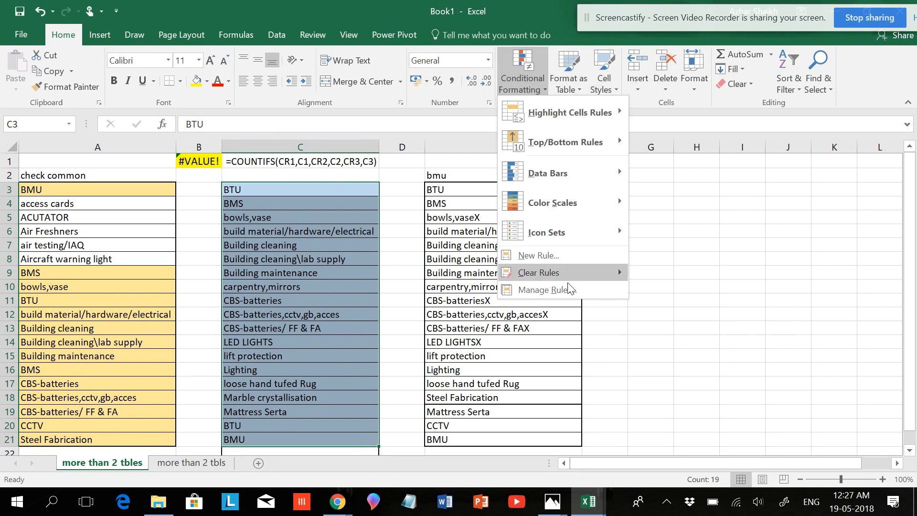
pyautogui.click(562, 290)
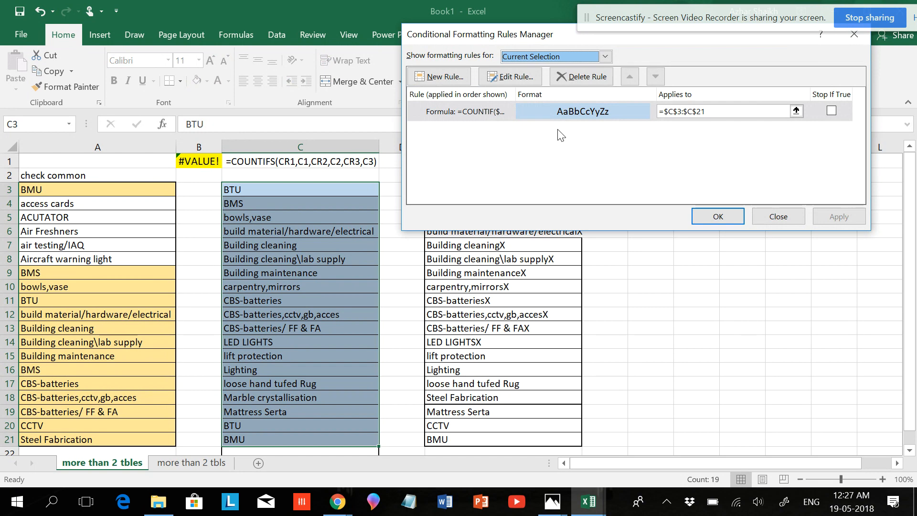
pyautogui.click(559, 113)
pyautogui.click(530, 81)
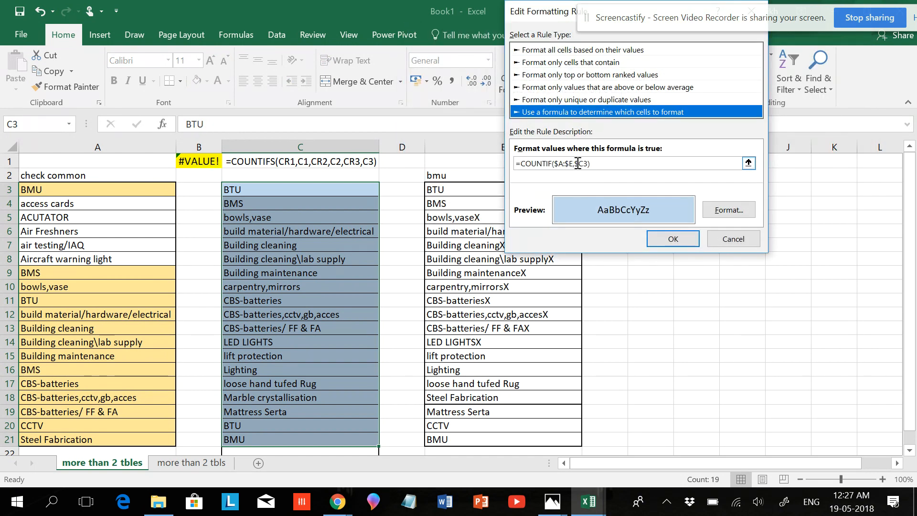
pyautogui.moveTo(590, 163); pyautogui.dragTo(554, 163)
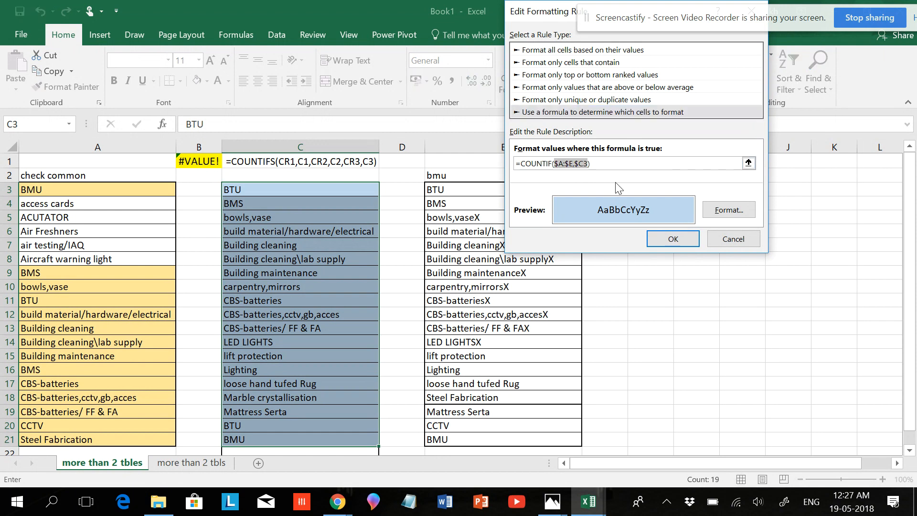
pyautogui.press('BackSpace')
pyautogui.press('Delete')
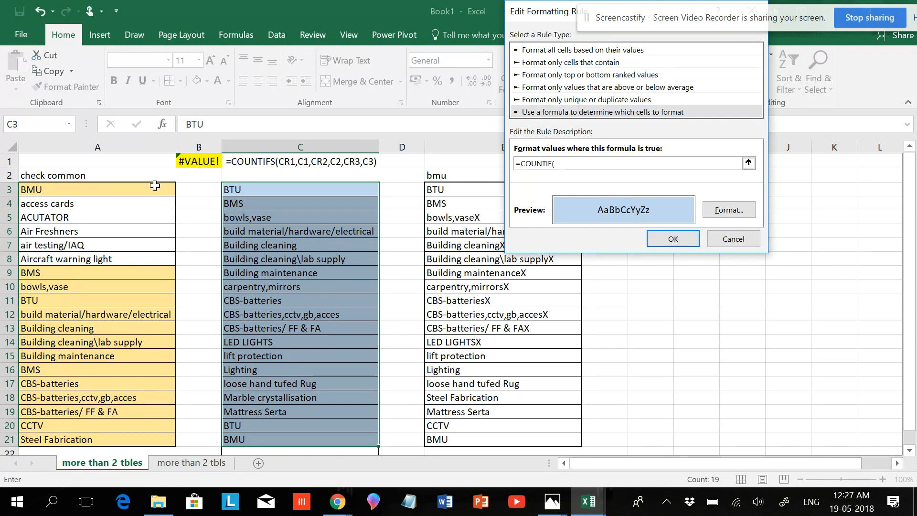
# - Try to set the rule formula to =COUNTIF($A$3:$A$21&$E$3:$E$21,$C3), joining the lists in columns A and E as the range
pyautogui.moveTo(117, 187); pyautogui.dragTo(96, 438)
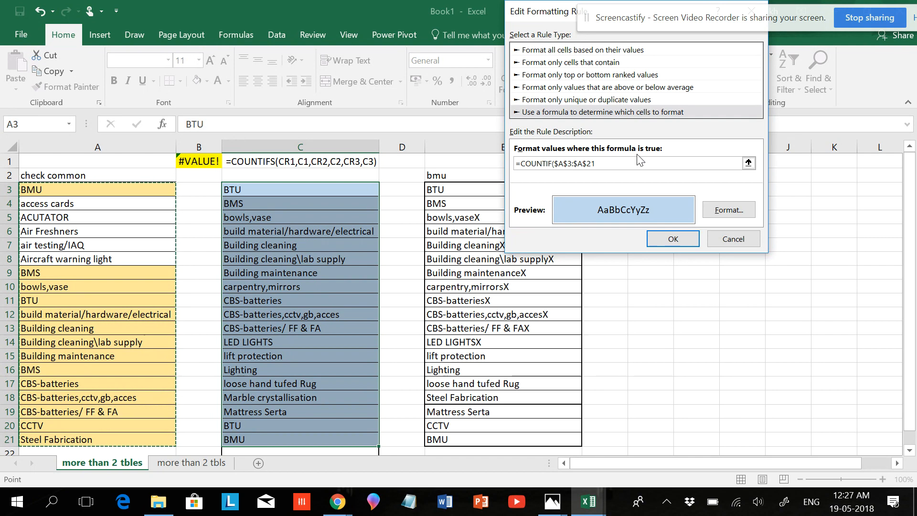
pyautogui.write('&')
pyautogui.moveTo(470, 186); pyautogui.dragTo(469, 439)
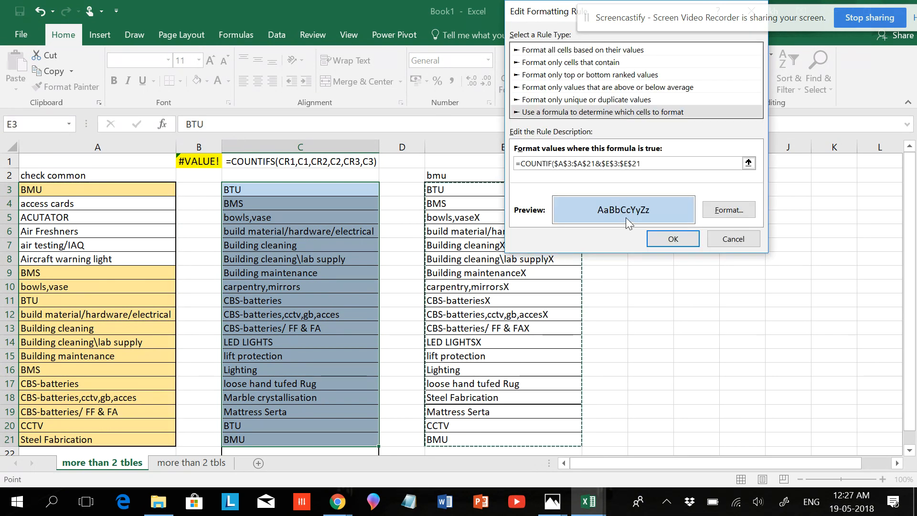
pyautogui.write(',')
pyautogui.click(311, 191)
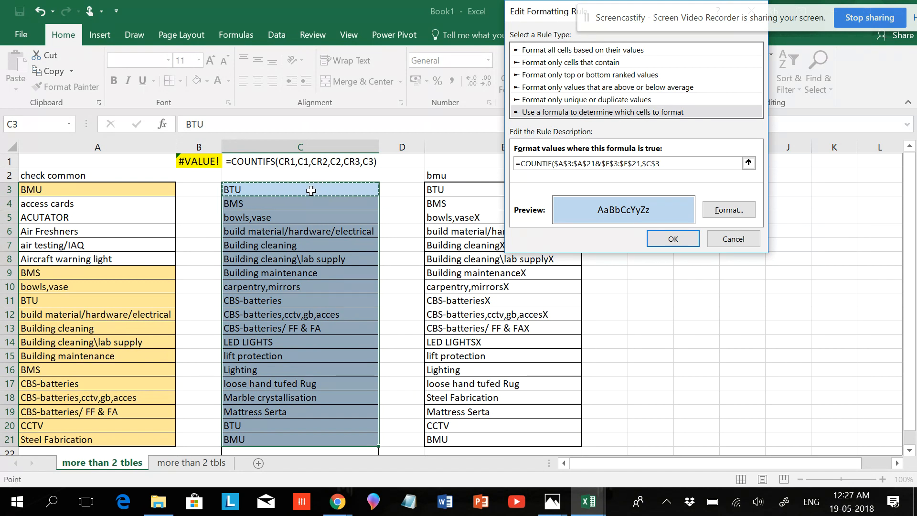
pyautogui.press('F4')
pyautogui.press('F4')
pyautogui.write(')')
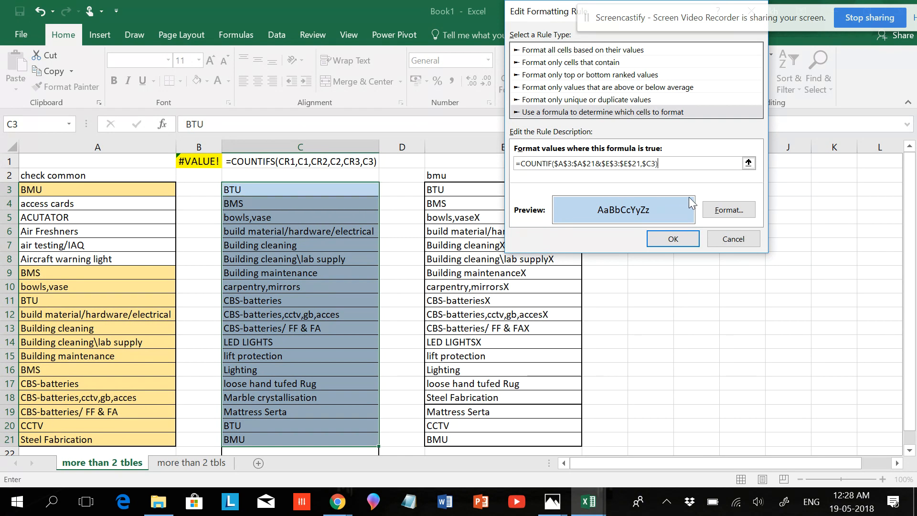
pyautogui.click(693, 238)
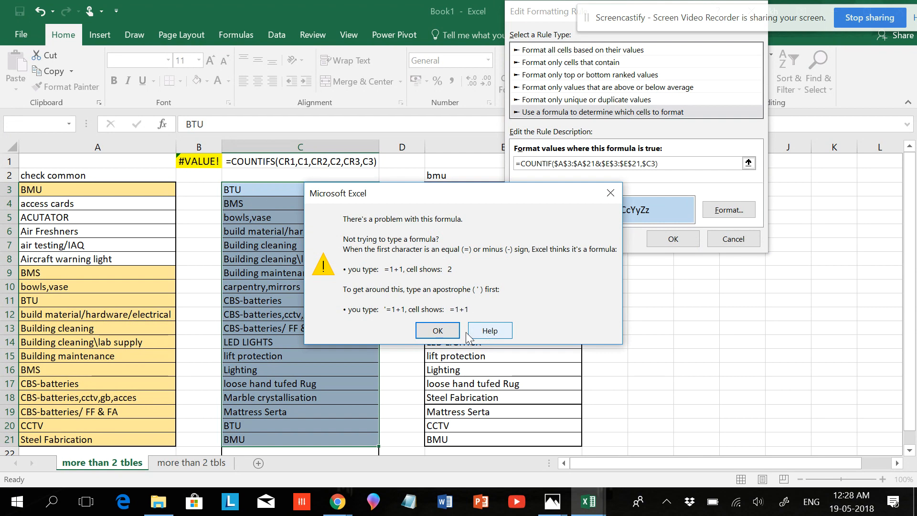
pyautogui.click(611, 193)
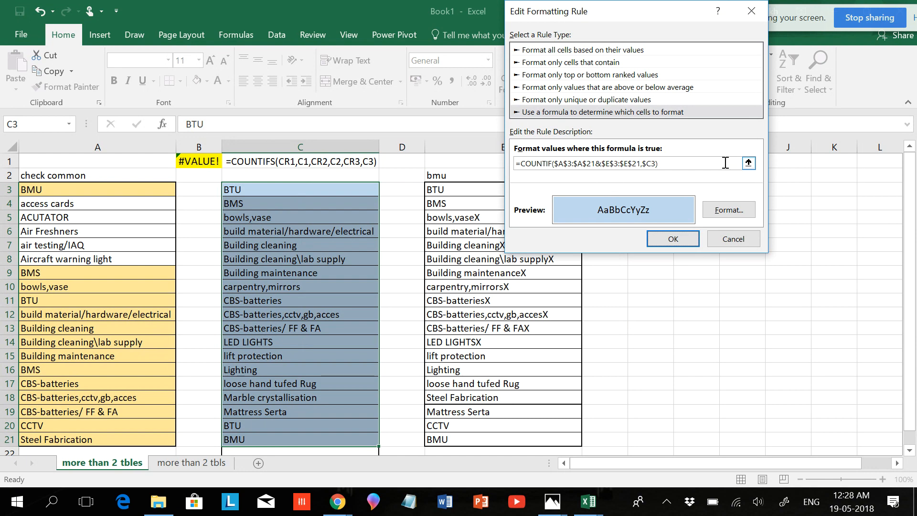
# - Discard the formula edit and delete the conditional formatting rule for C3:C21
pyautogui.moveTo(666, 165); pyautogui.dragTo(555, 165)
pyautogui.click(733, 239)
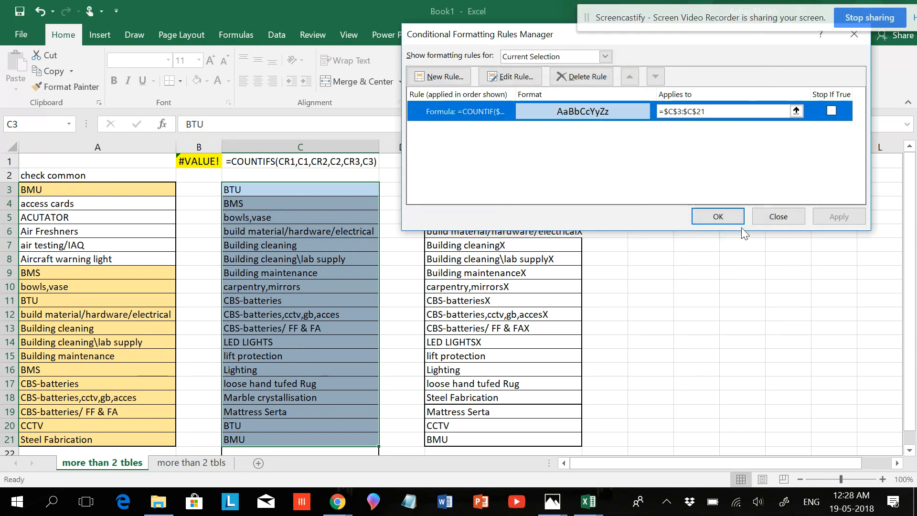
pyautogui.click(581, 77)
pyautogui.click(718, 216)
# - Create a formula-based conditional formatting rule for E3:E21 and begin its formula with =COUNTIF(
pyautogui.moveTo(463, 190); pyautogui.dragTo(483, 436)
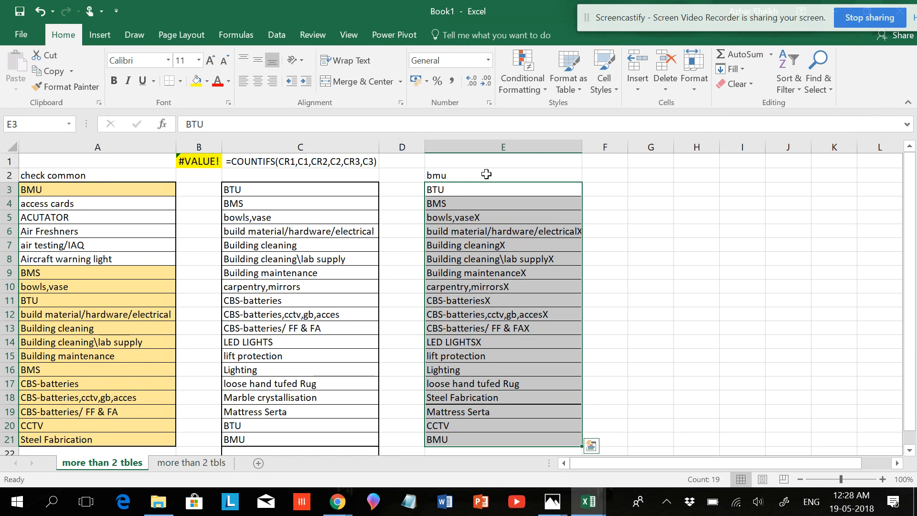
pyautogui.click(520, 89)
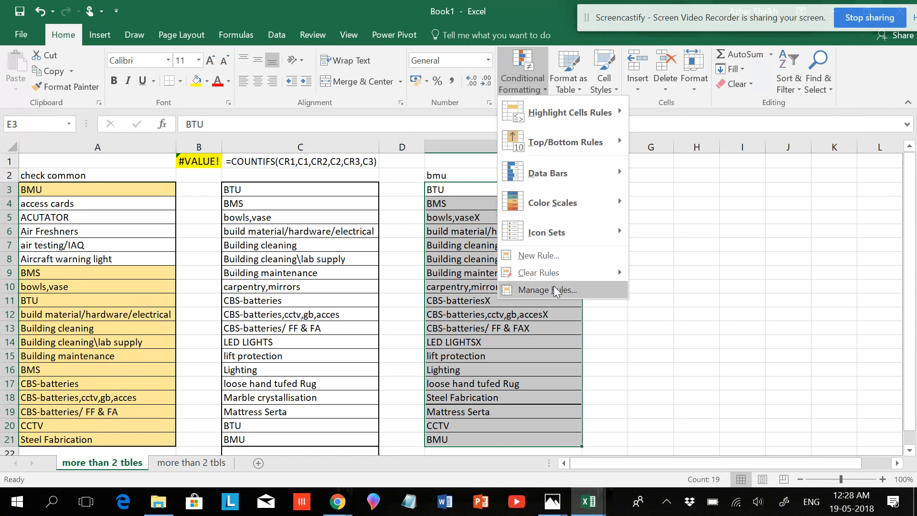
pyautogui.click(544, 253)
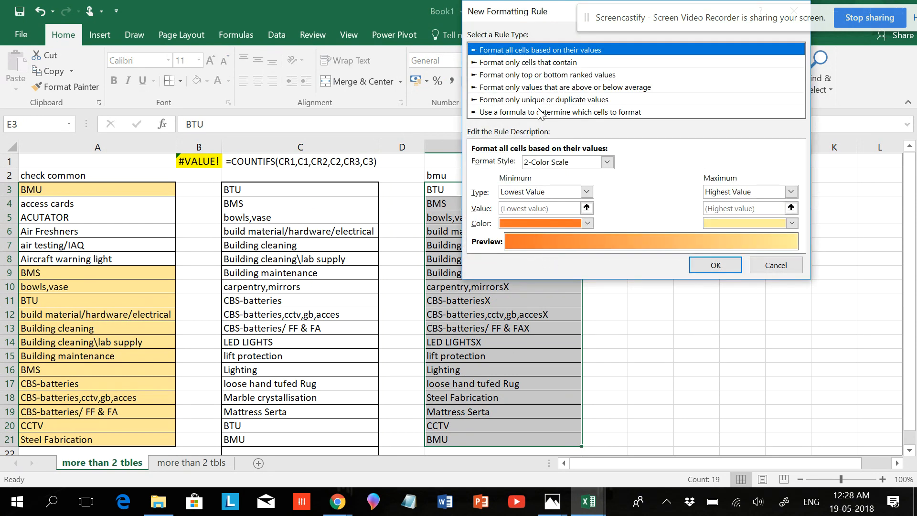
pyautogui.click(539, 113)
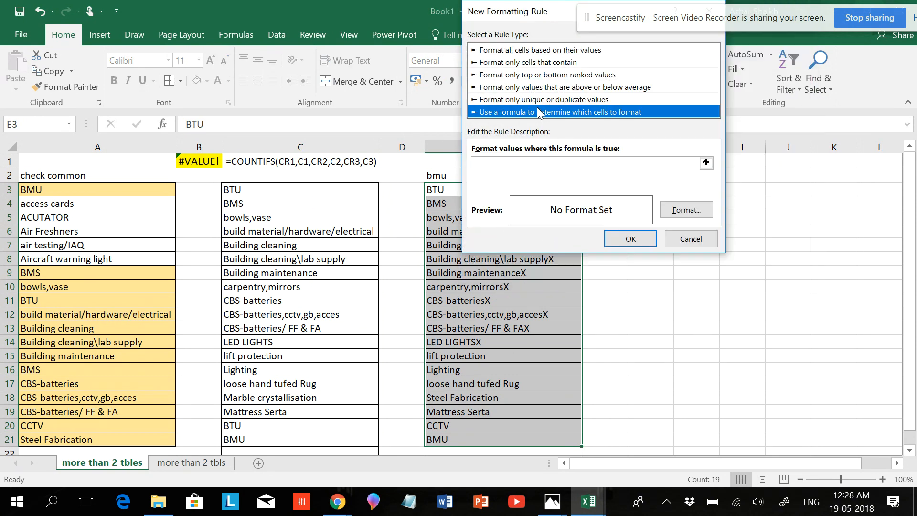
pyautogui.click(526, 163)
pyautogui.write('=COUNTIF(')
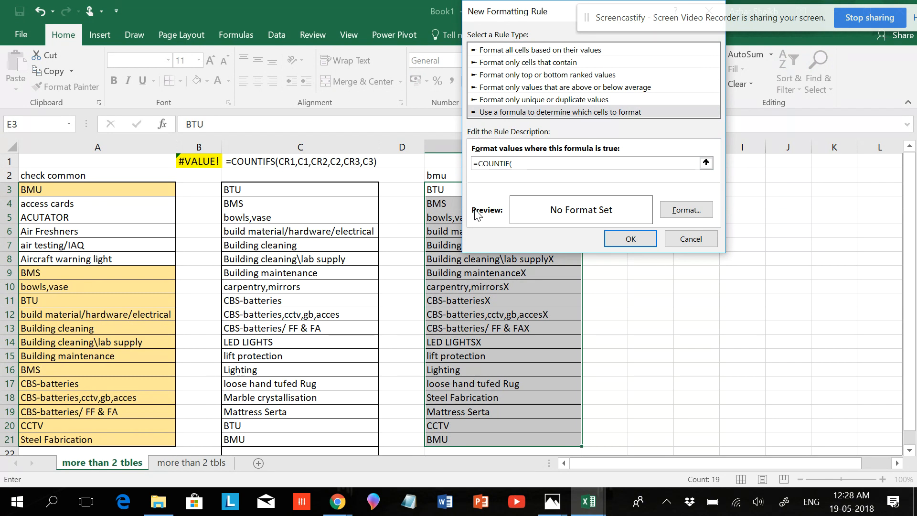
# - Complete the rule formula as =COUNTIF($A$3:$C$21,E3), with an absolute range and a relative criterion cell
pyautogui.moveTo(136, 189); pyautogui.dragTo(138, 377)
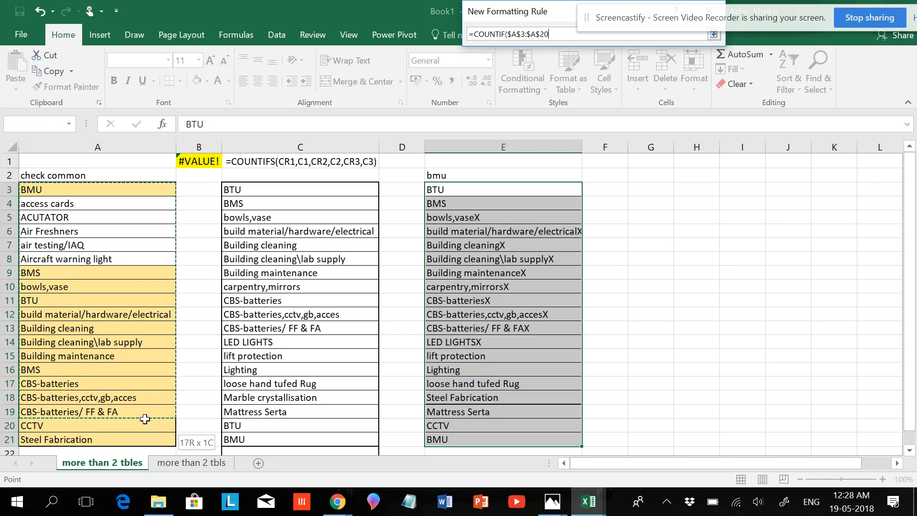
pyautogui.moveTo(203, 440); pyautogui.dragTo(240, 440)
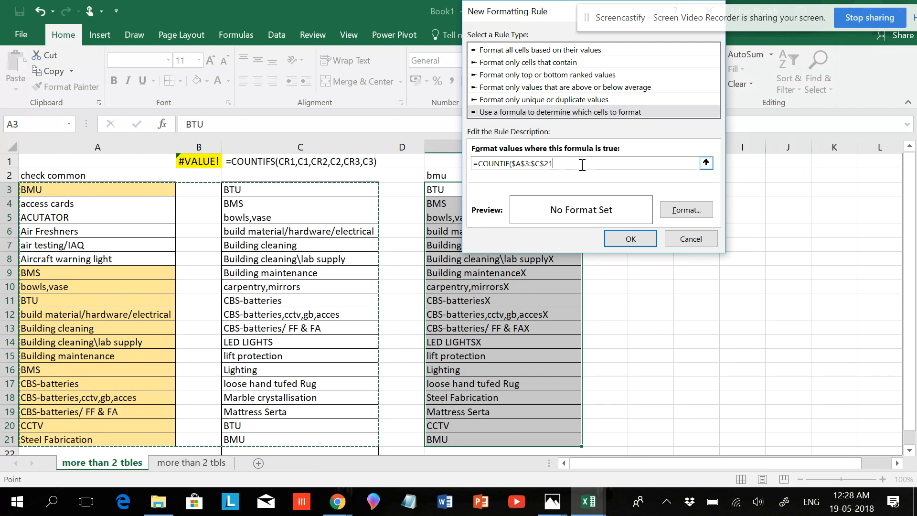
pyautogui.write(',')
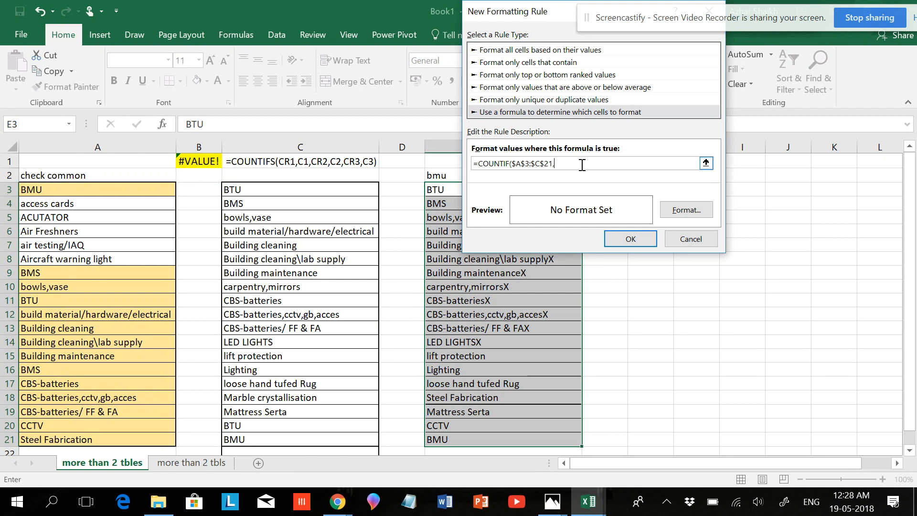
pyautogui.click(440, 192)
pyautogui.press('F4')
pyautogui.press('F4')
pyautogui.write(')')
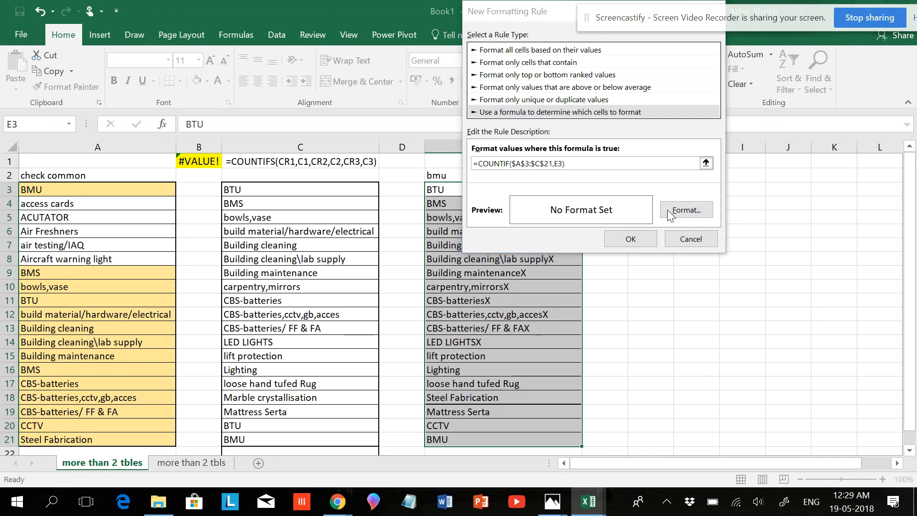
# - Give the rule for E3:E21 a light blue fill and apply the rule
pyautogui.click(683, 210)
pyautogui.click(580, 115)
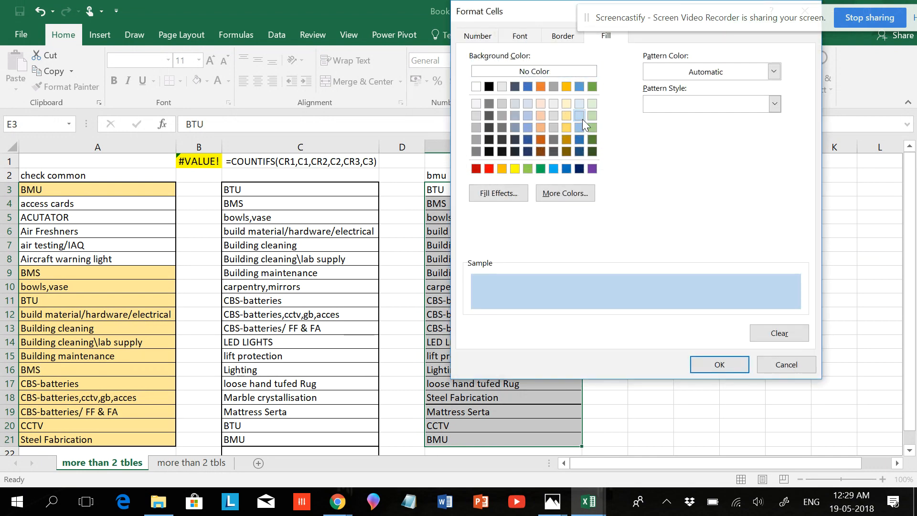
pyautogui.click(717, 365)
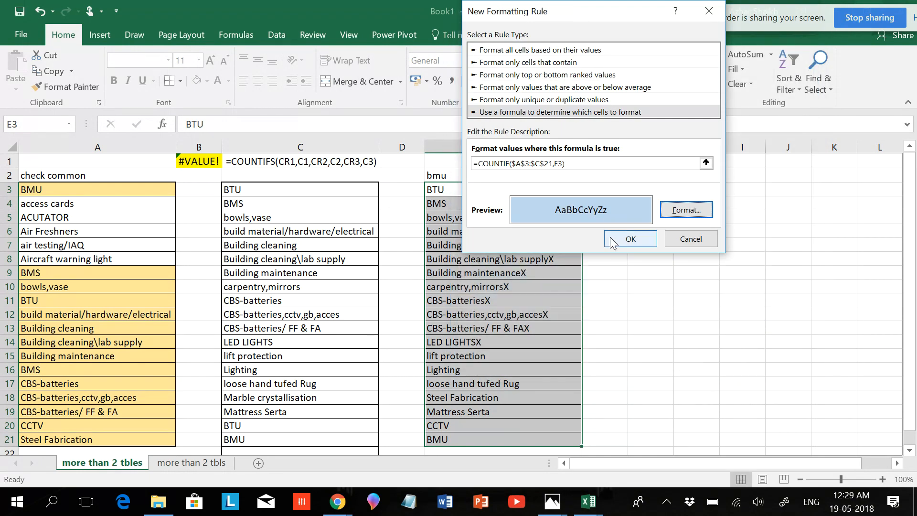
pyautogui.click(612, 237)
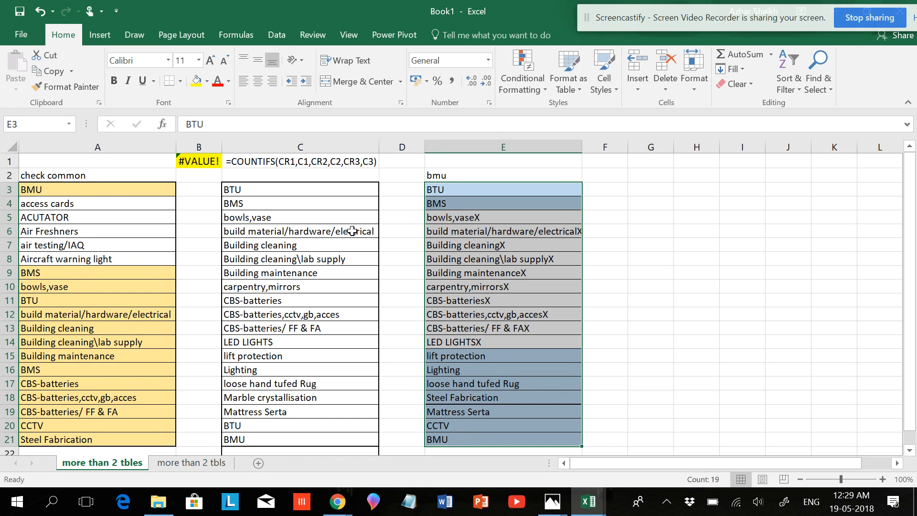
# - Test the highlighting by changing C5 to bowls,vaseX, and restore the entry to bowls,vase
pyautogui.click(285, 220)
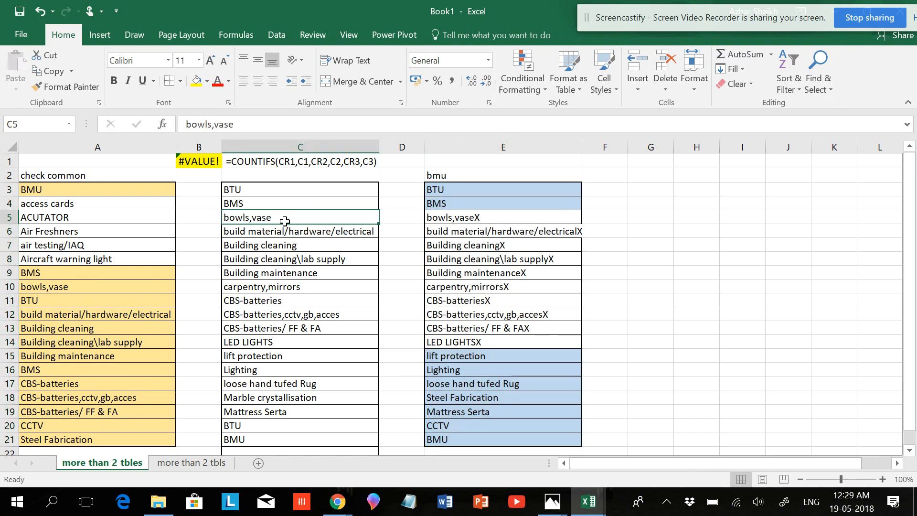
pyautogui.doubleClick(285, 220)
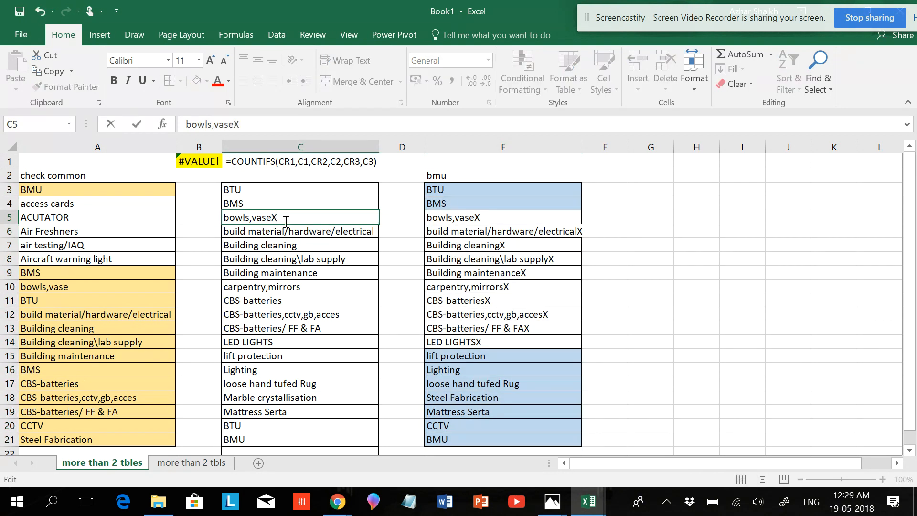
pyautogui.write('X')
pyautogui.press('Tab')
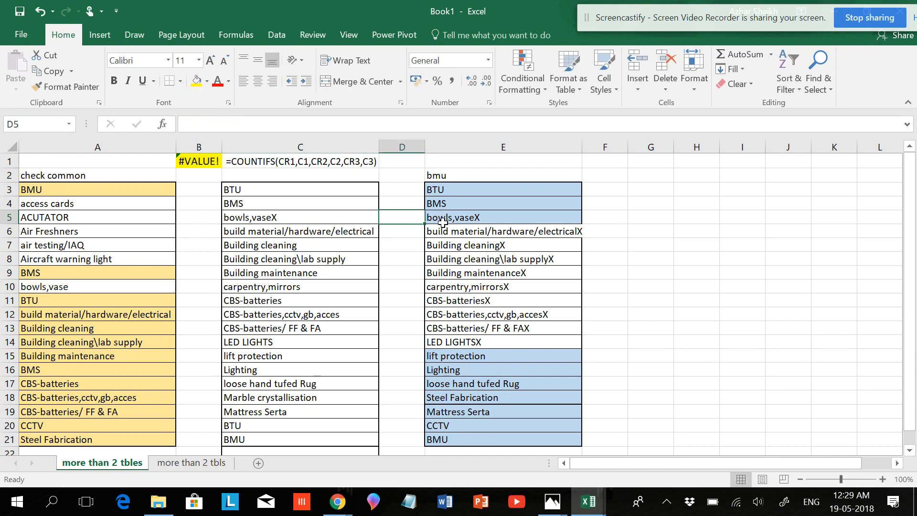
pyautogui.click(316, 218)
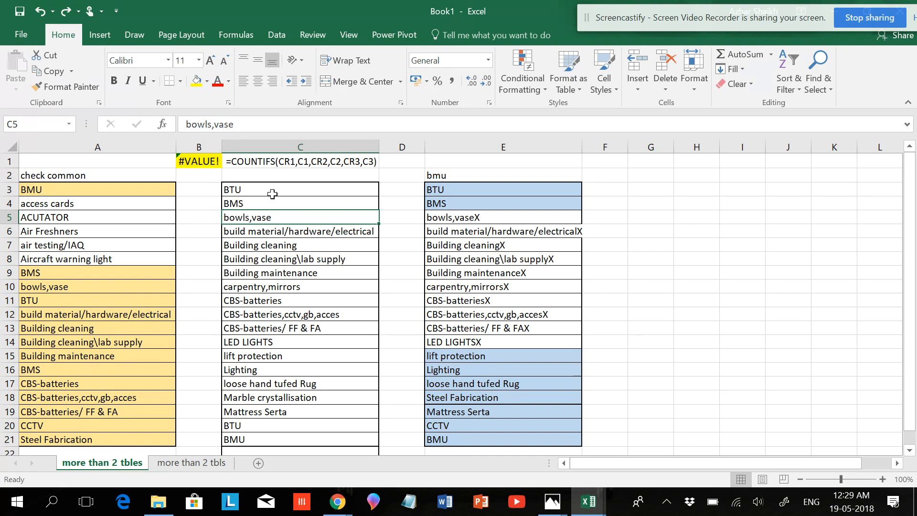
# - Select the list in C3:C21
pyautogui.moveTo(273, 189); pyautogui.dragTo(299, 434)
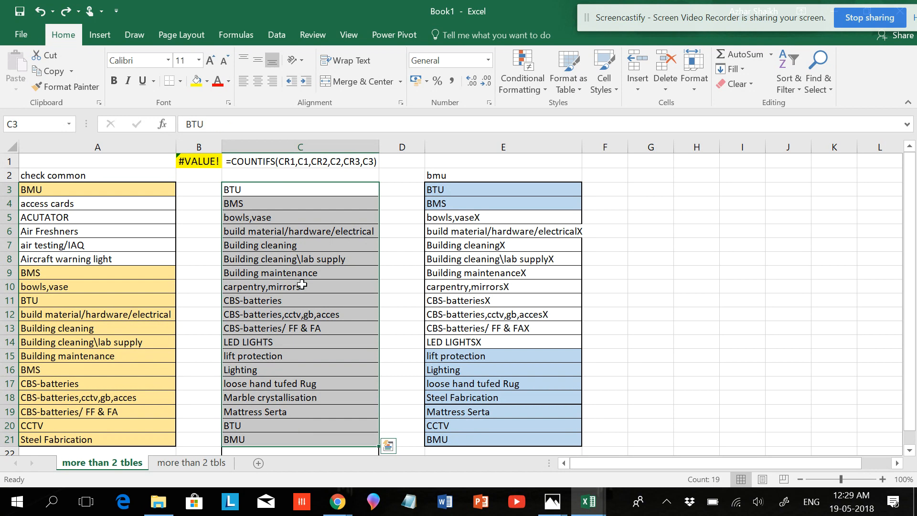